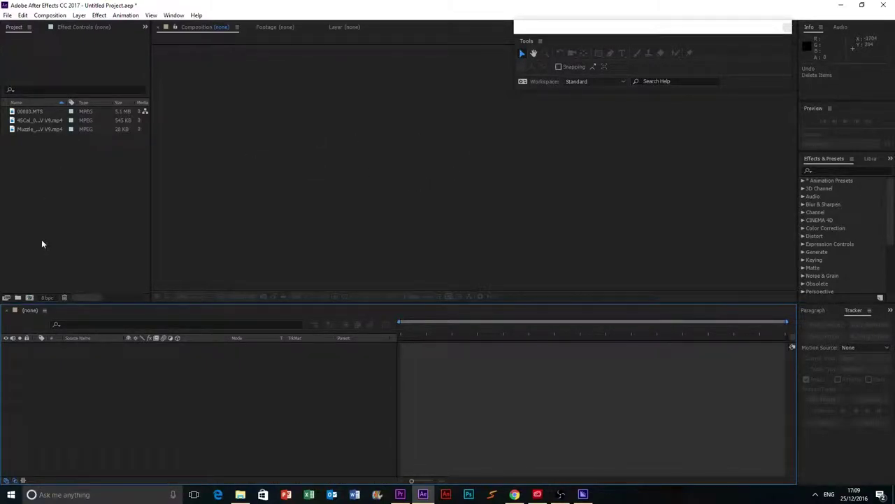
Step: Create a composition from the 00003.MTS clip
click(35, 111)
drag(35, 111, 30, 297)
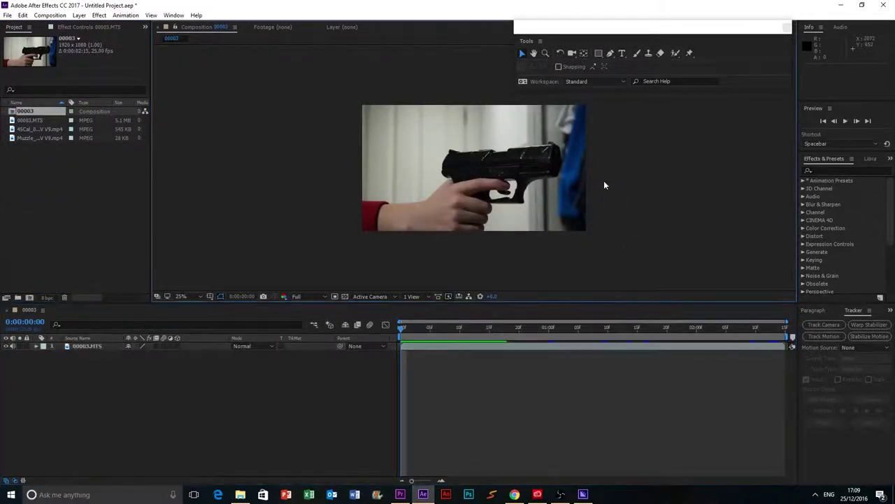
scroll(559, 200, up, 1)
scroll(558, 198, down, 1)
click(482, 191)
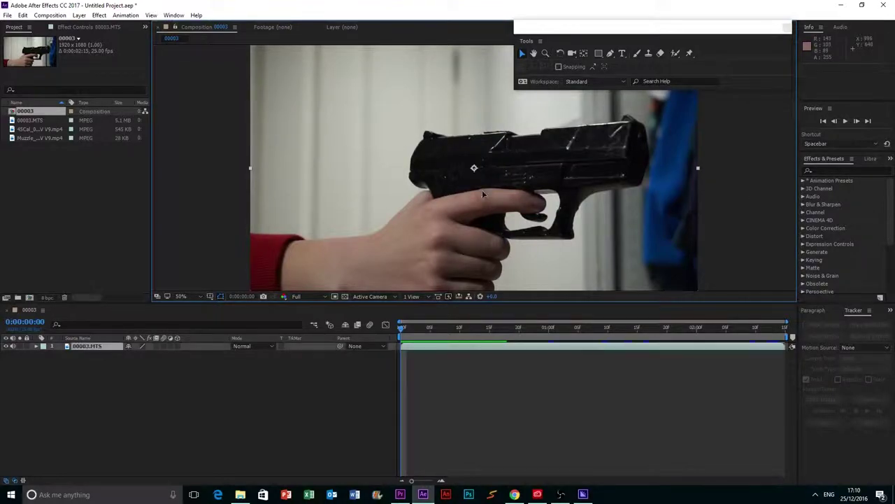
scroll(476, 191, down, 1)
click(689, 207)
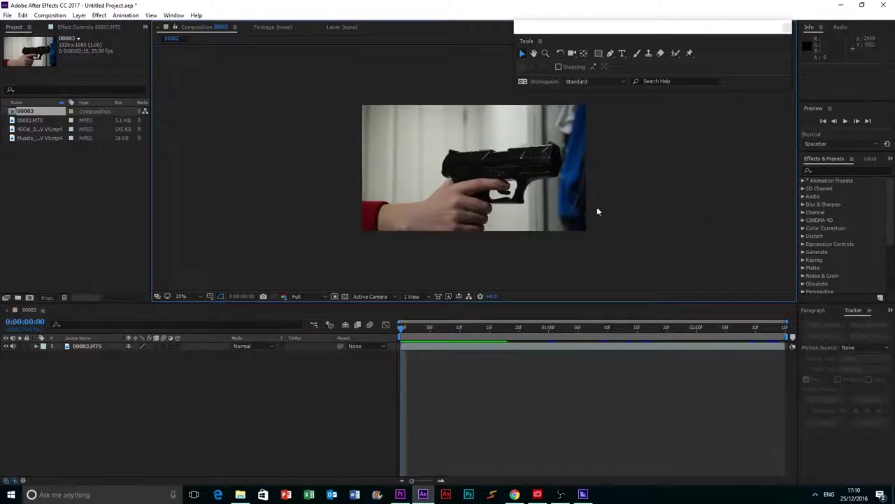
key(slash)
click(463, 188)
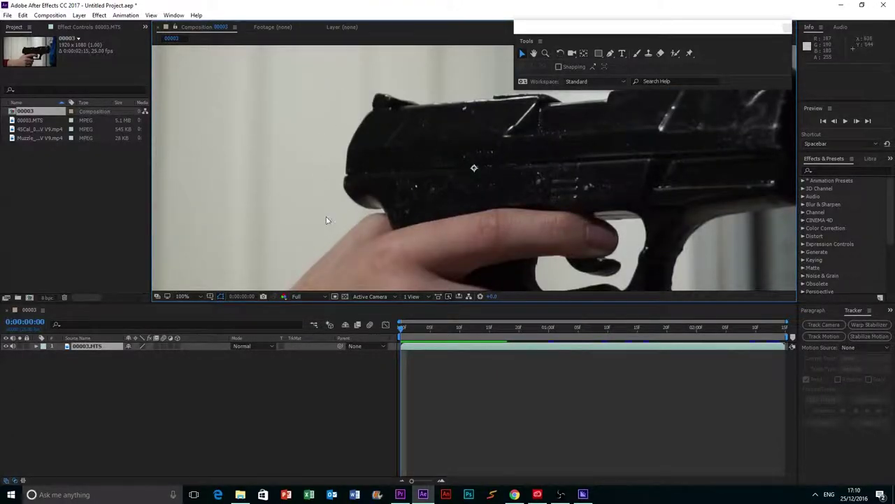
key(period)
key(comma)
key(comma)
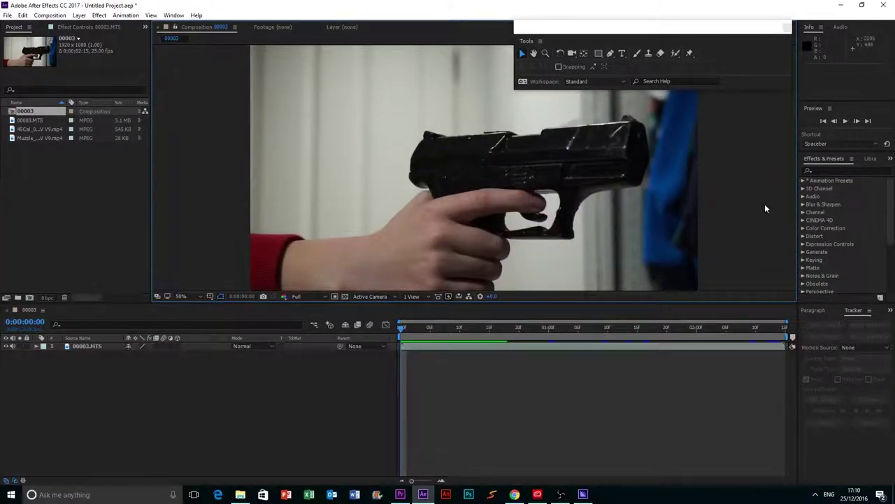
key(comma)
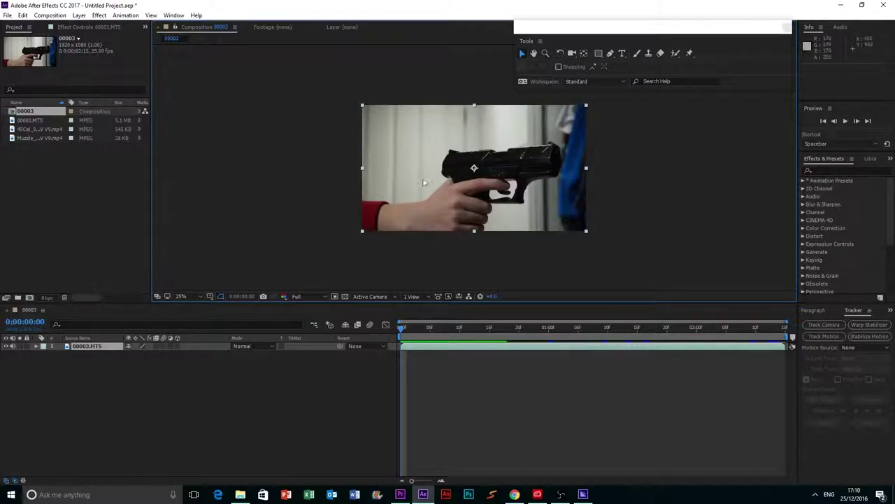
Step: Play back the pistol clip in the composition, stop it and return to the first frame
click(847, 121)
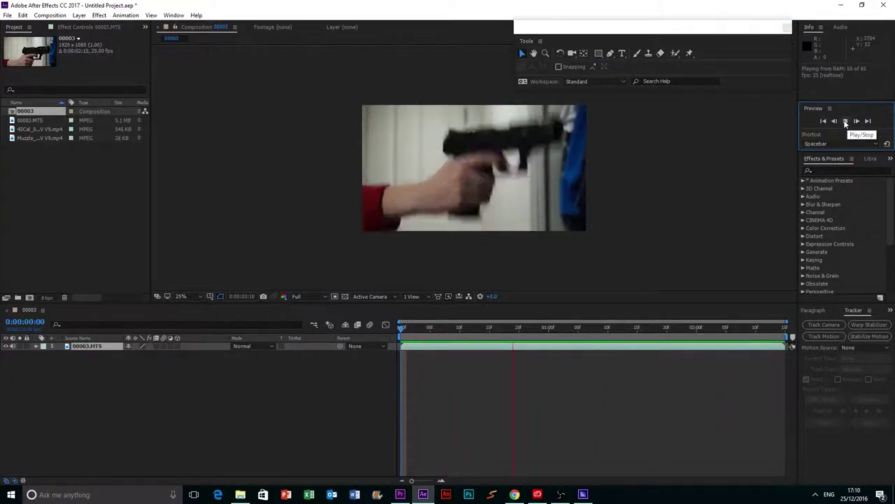
click(845, 122)
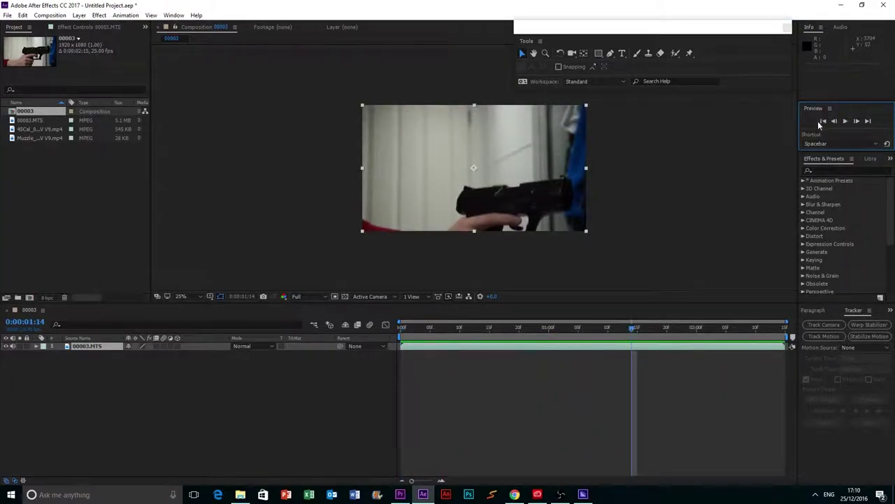
click(824, 122)
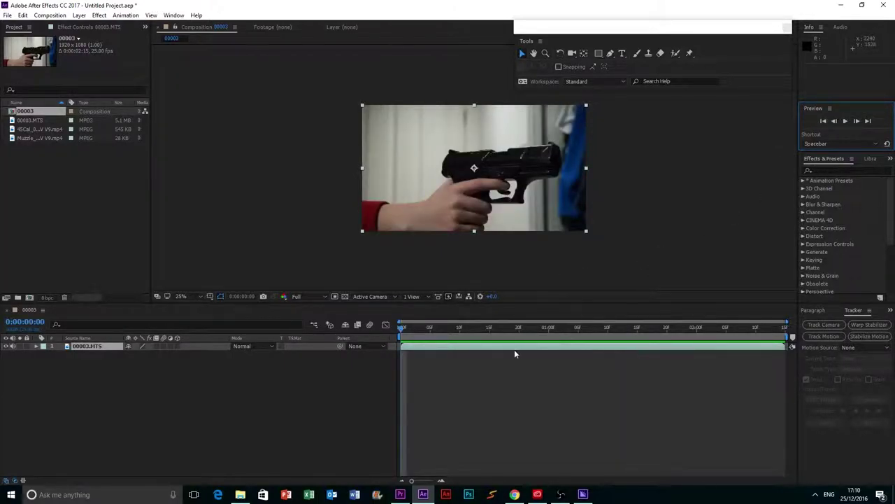
Step: Go through the frames around the pistol's recoil and set the current time to 0:00:00:16
drag(525, 334, 508, 333)
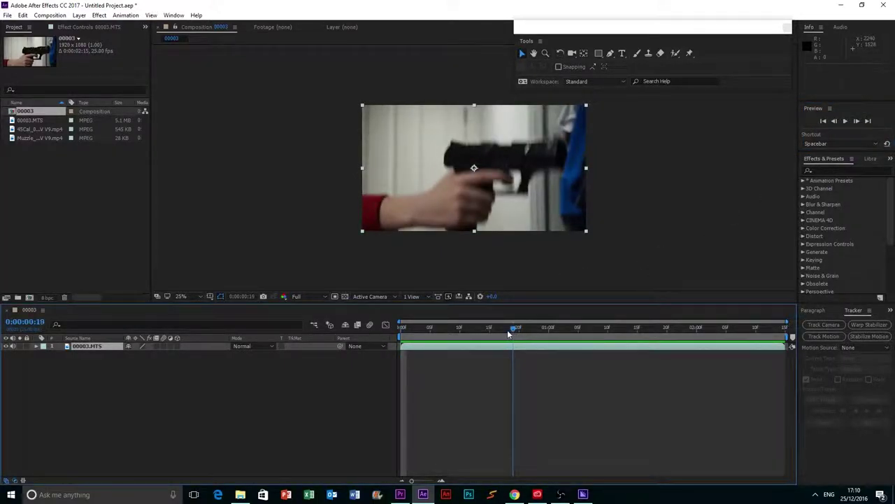
click(834, 122)
click(834, 121)
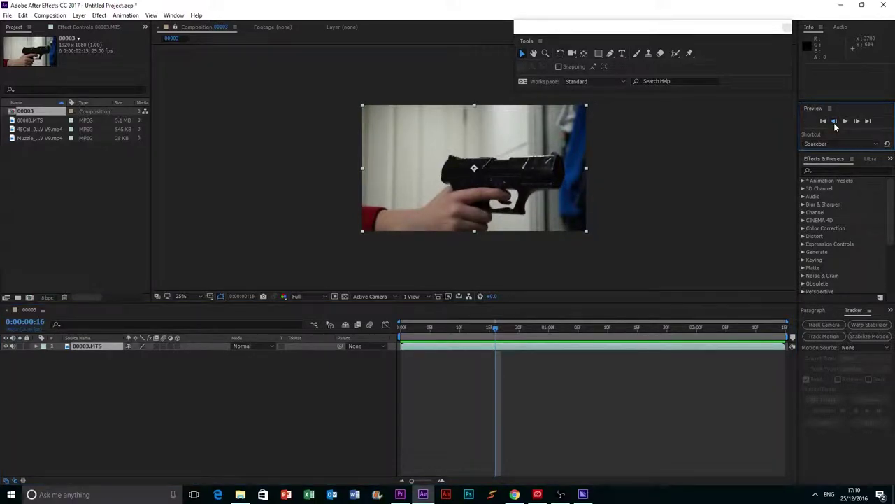
click(834, 121)
click(834, 121)
click(857, 122)
click(857, 122)
click(857, 122)
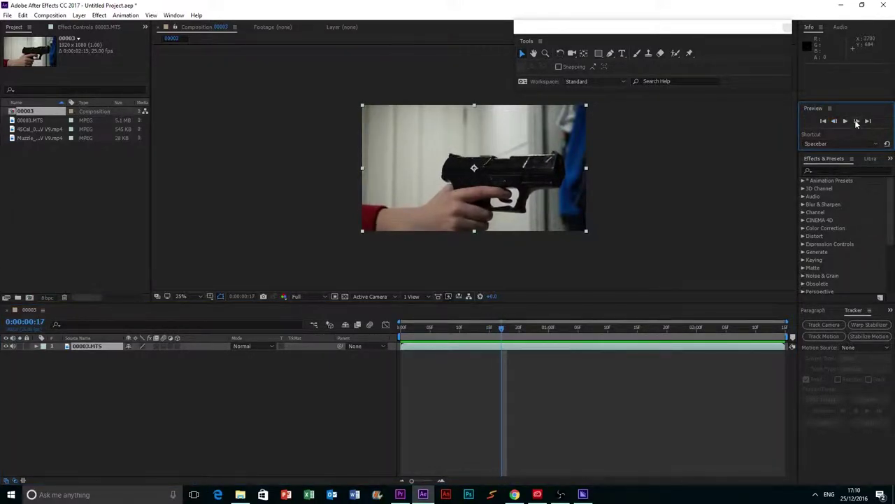
click(857, 122)
click(856, 122)
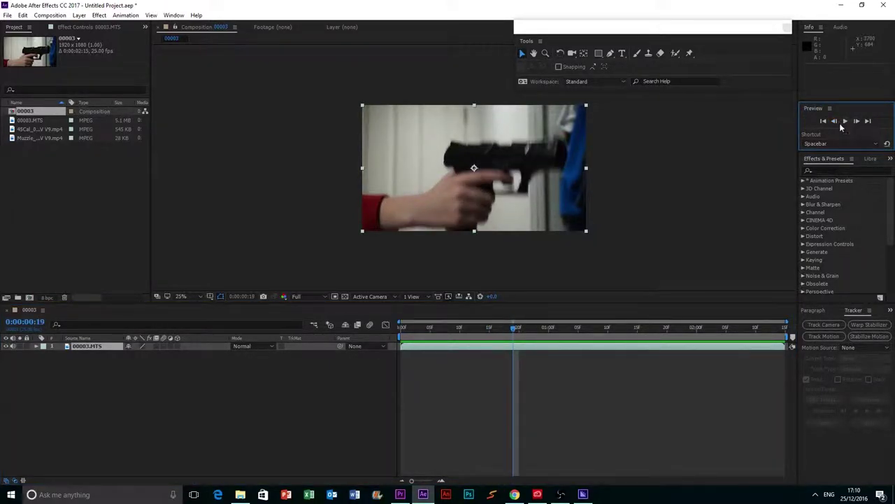
click(835, 123)
click(836, 123)
click(835, 122)
click(857, 121)
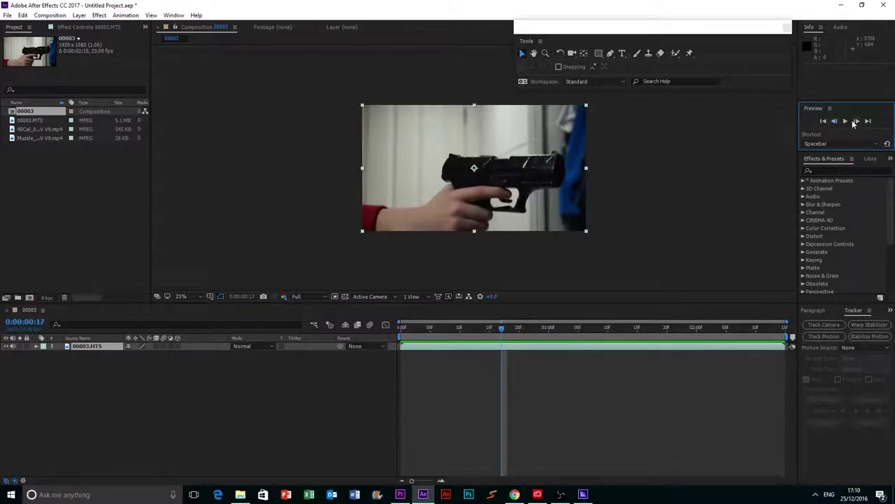
click(834, 122)
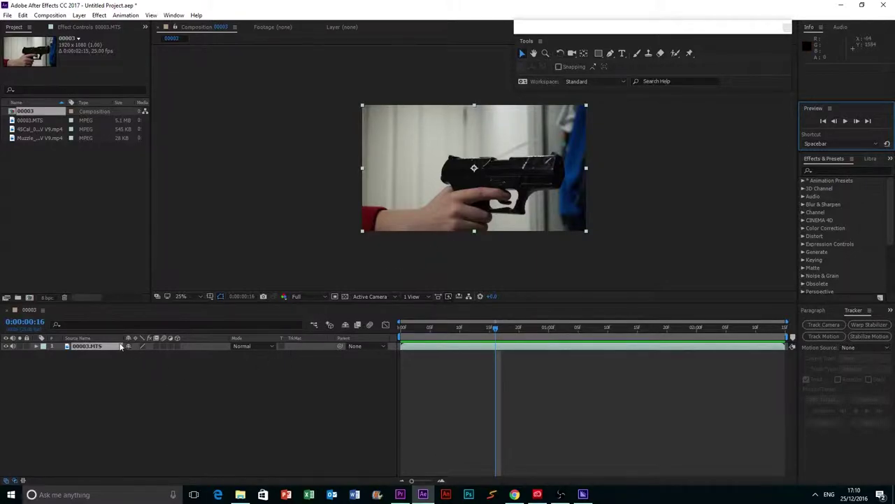
Step: Dismiss the CCleaner update notification
key(period)
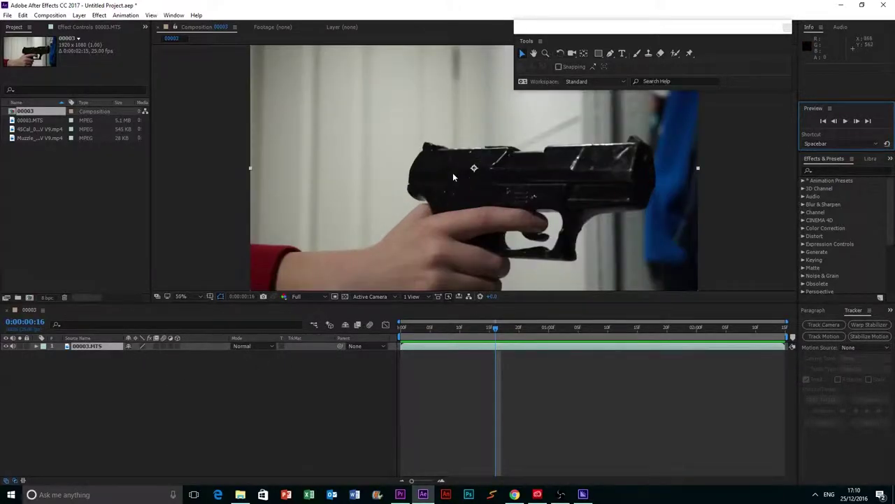
key(period)
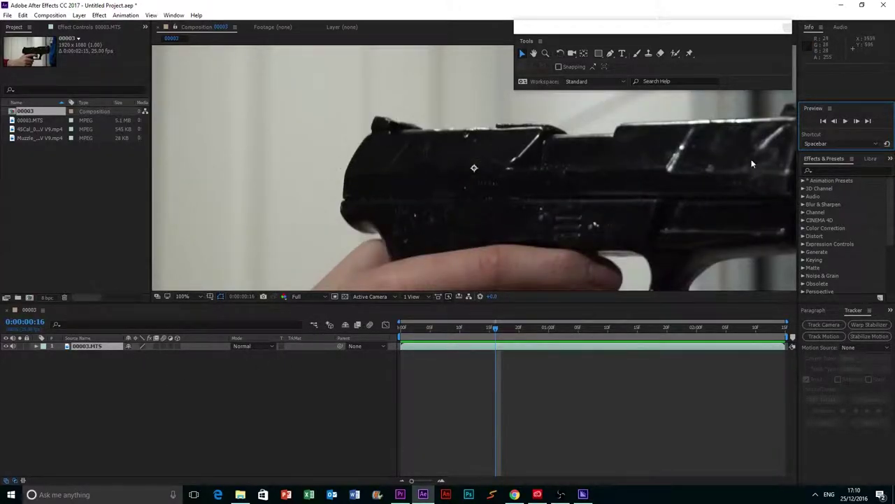
key(comma)
key(comma)
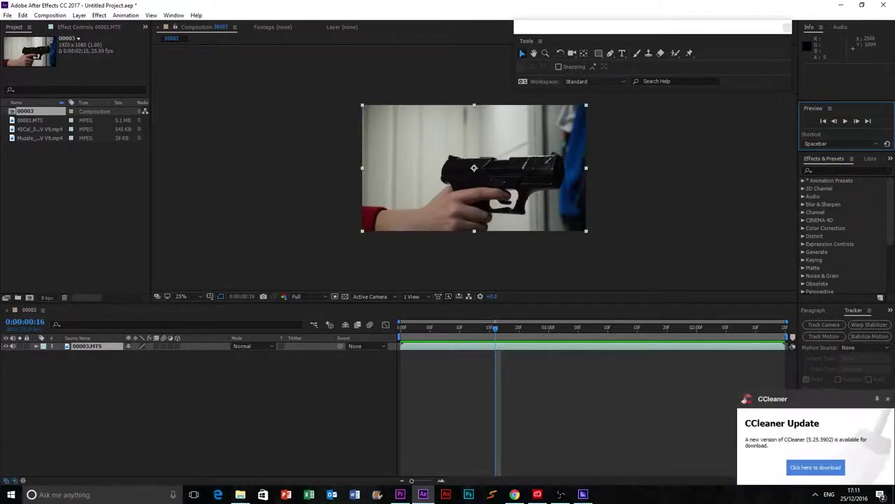
click(887, 400)
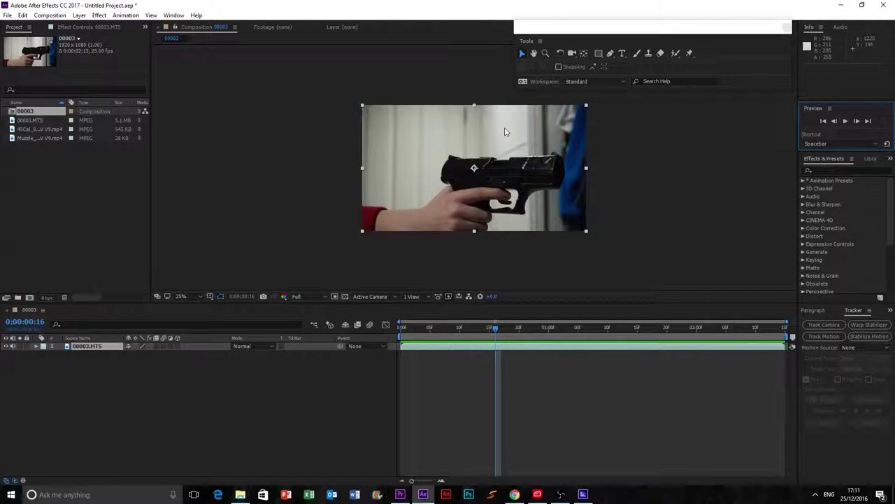
Step: Duplicate the 00003.MTS layer and trim the upper copy to the single frame at 0:00:00:16
click(109, 347)
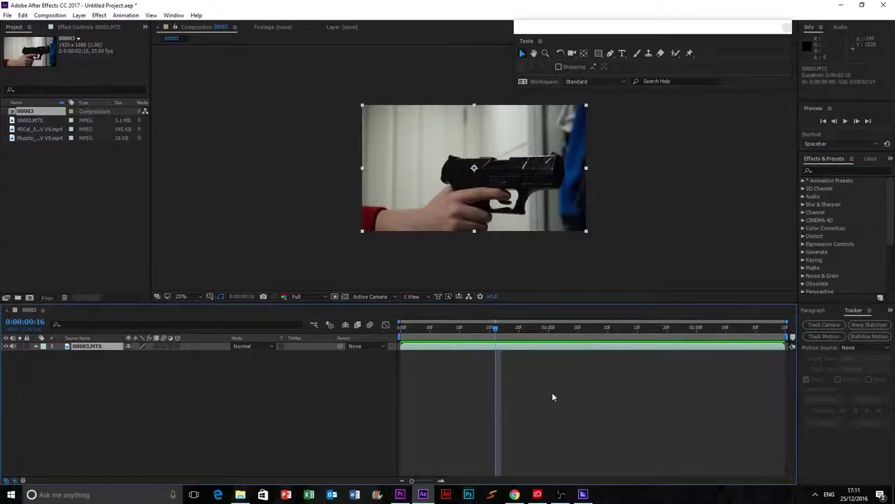
key(ctrl+d)
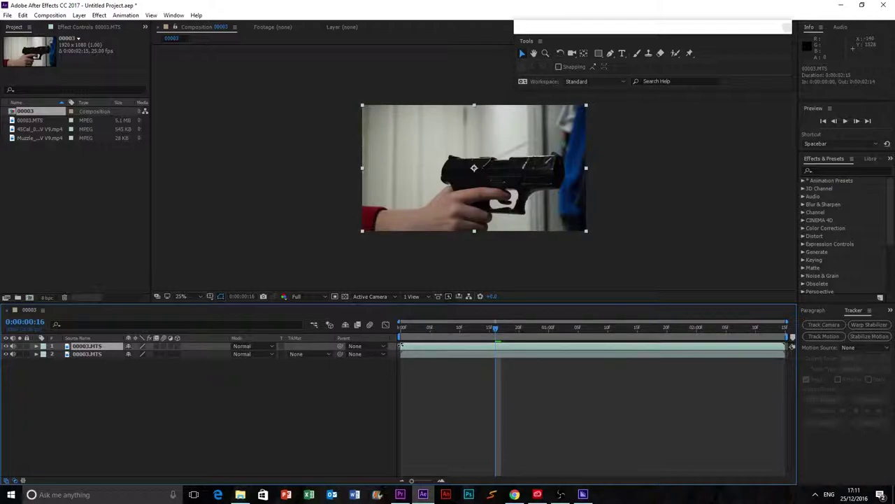
drag(400, 346, 496, 345)
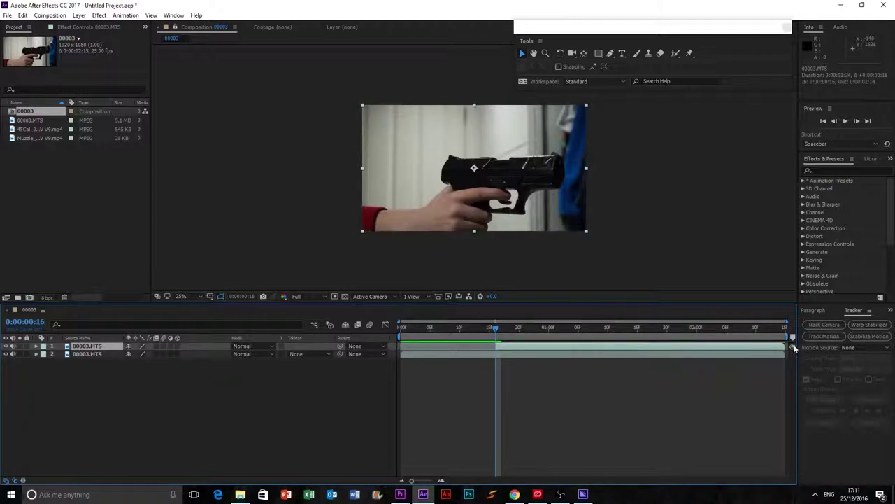
drag(786, 346, 494, 330)
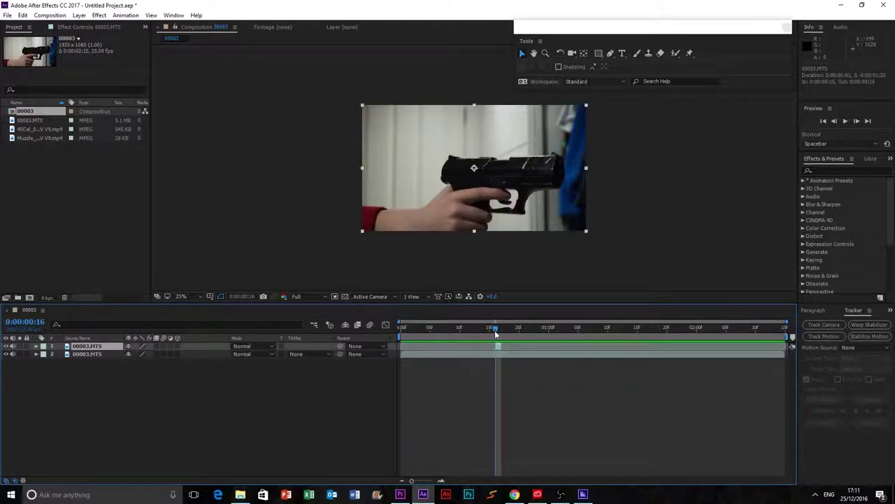
Step: Draw a closed Pen tool mask around the rear part of the pistol's slide on the one-frame duplicate layer
click(610, 53)
key(slash)
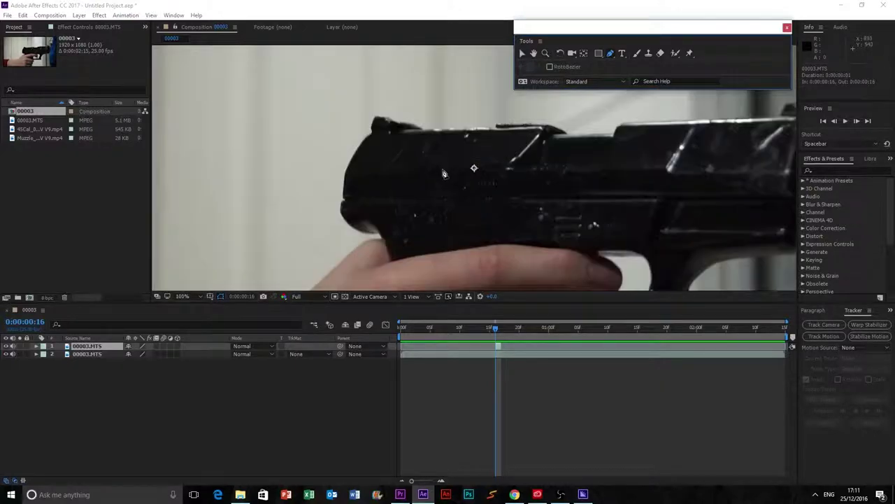
click(372, 130)
click(344, 203)
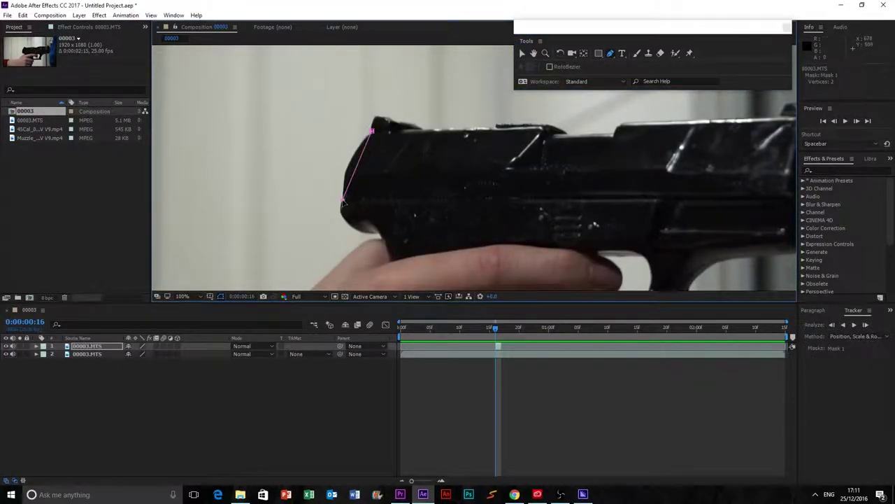
key(ctrl+z)
click(346, 171)
click(344, 197)
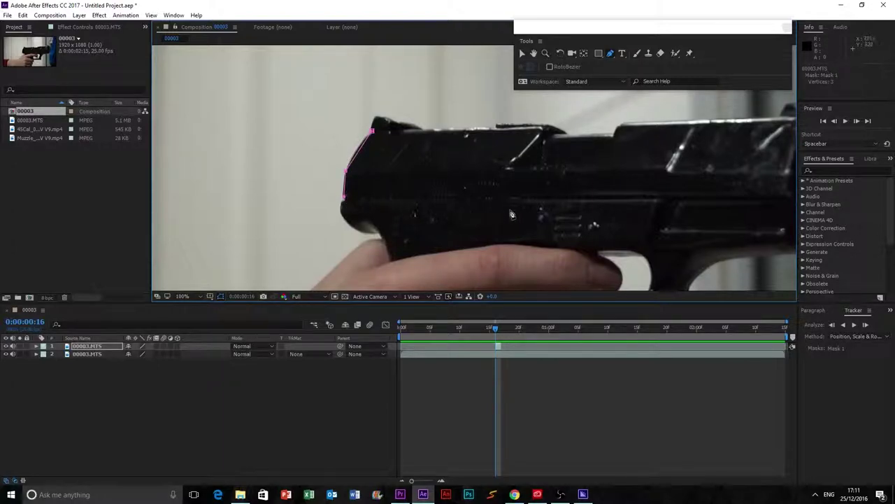
click(506, 196)
click(507, 169)
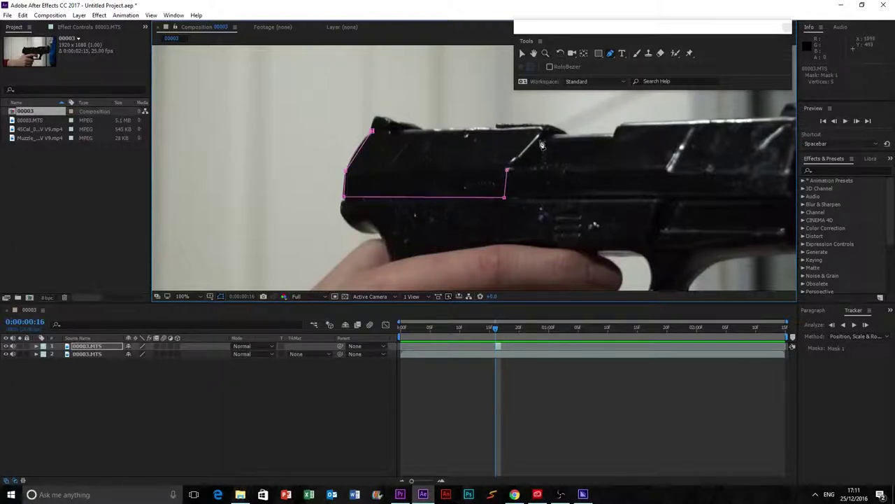
click(545, 127)
click(414, 128)
click(377, 116)
click(372, 131)
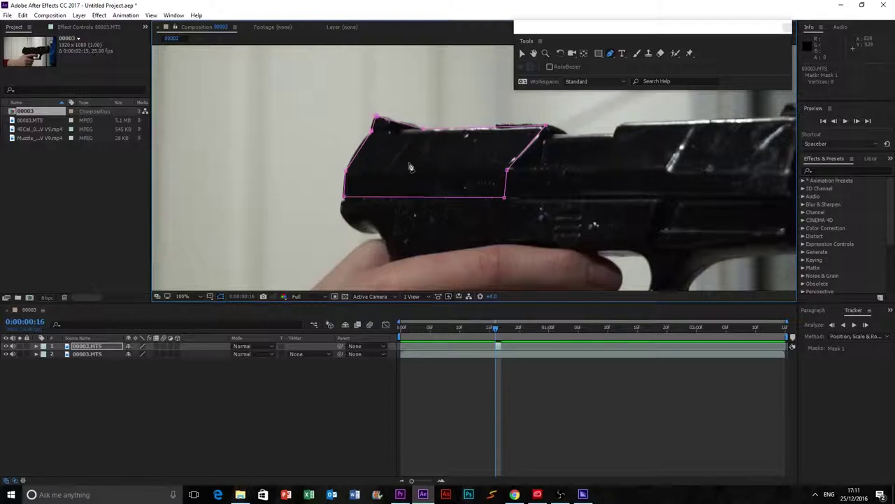
Step: Shift the masked slide piece about 306 px horizontally toward the back of the pistol
key(comma)
key(comma)
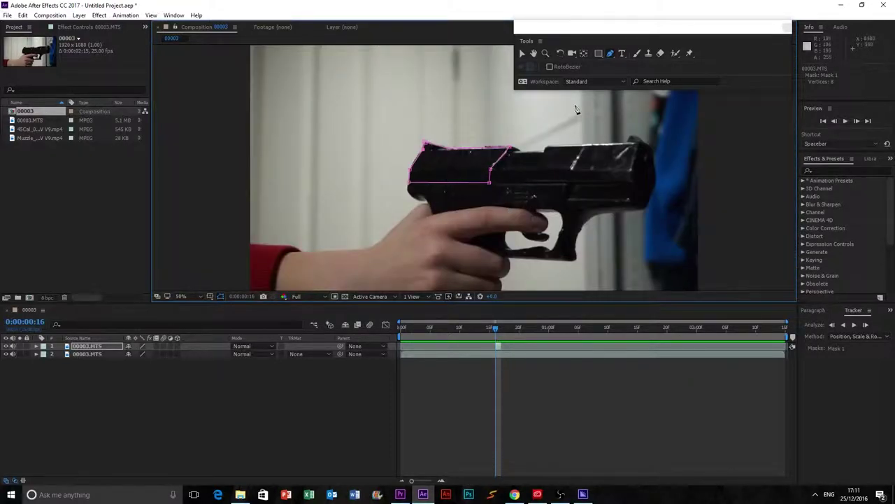
click(522, 55)
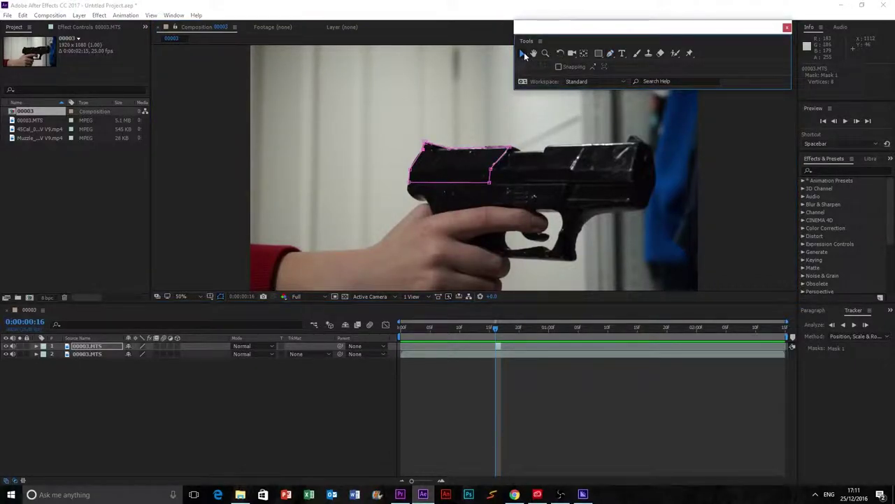
double_click(474, 175)
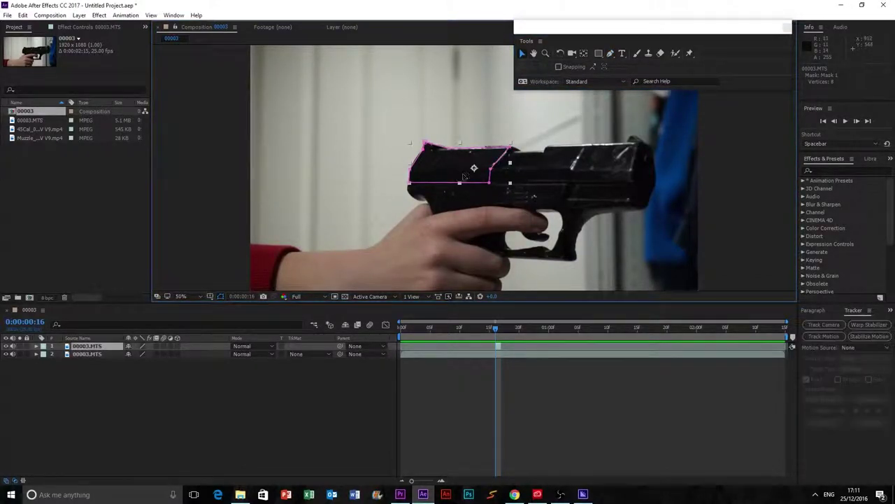
drag(463, 176, 392, 177)
click(467, 235)
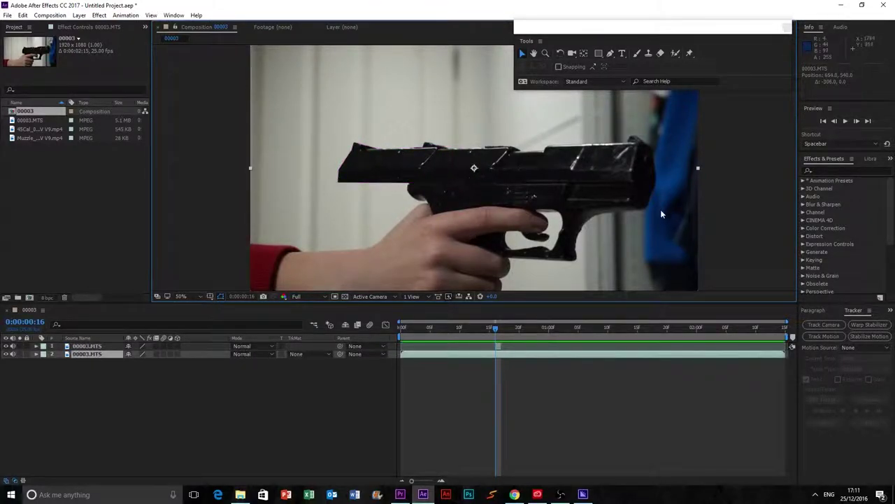
Step: Select the one-frame top layer and expand its Mask 1 properties
drag(495, 329, 496, 334)
click(498, 345)
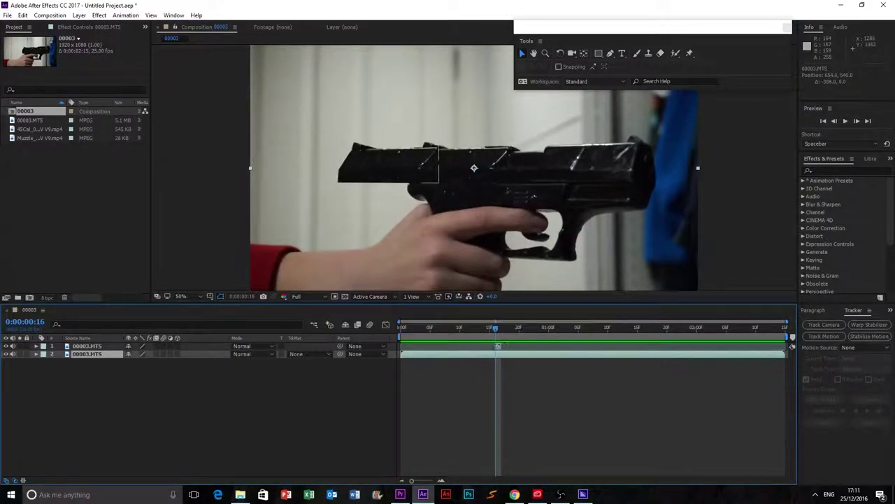
click(37, 346)
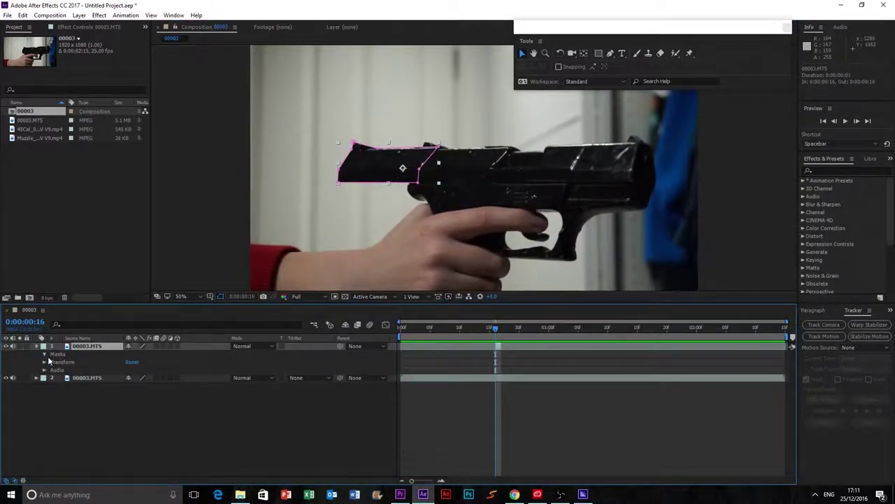
click(44, 354)
click(53, 361)
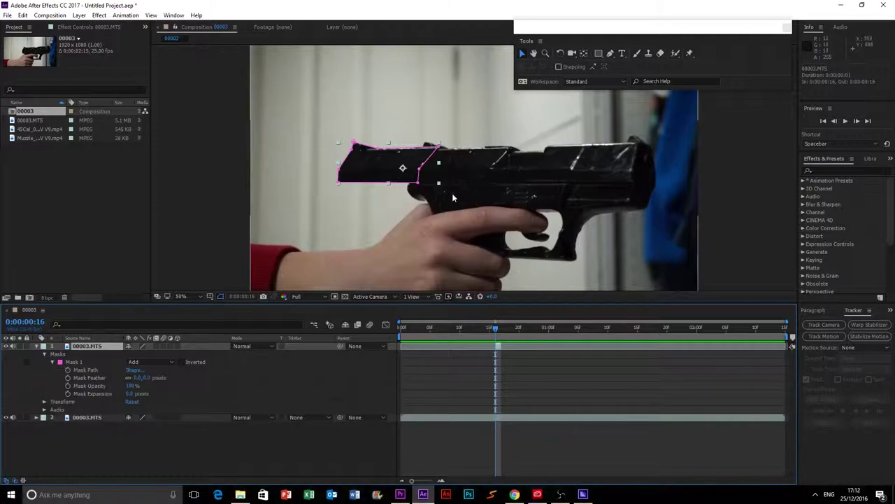
Step: Set the Mask Feather of Mask 1 on the one-frame slide layer to 3 pixels
scroll(452, 194, up, 4)
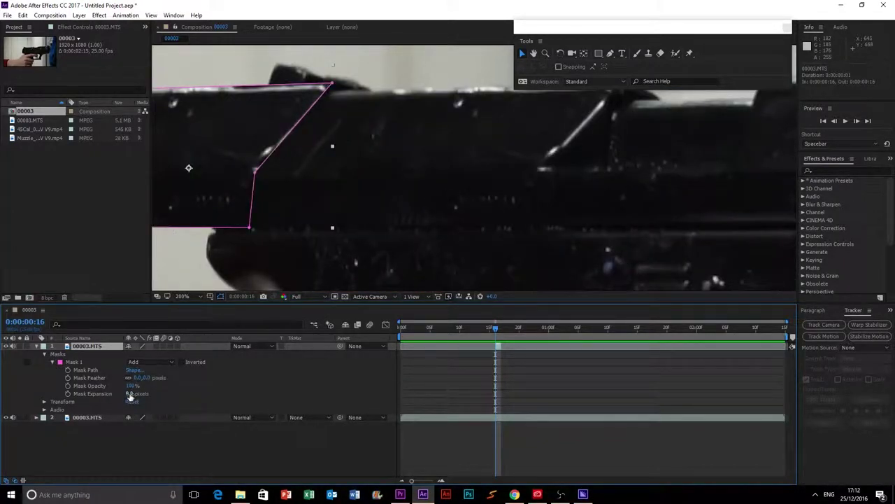
drag(131, 393, 128, 393)
click(74, 362)
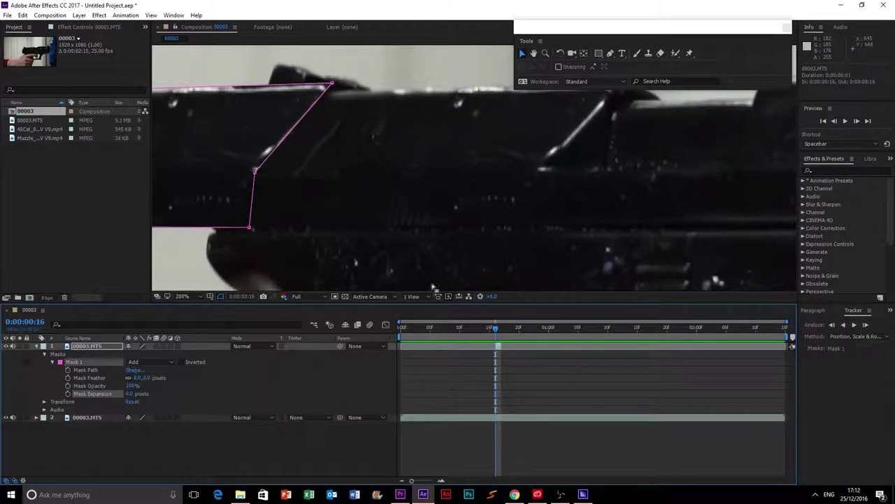
scroll(302, 226, down, 2)
key(period)
click(131, 394)
key(Return)
click(129, 393)
drag(136, 378, 138, 381)
scroll(315, 210, down, 1)
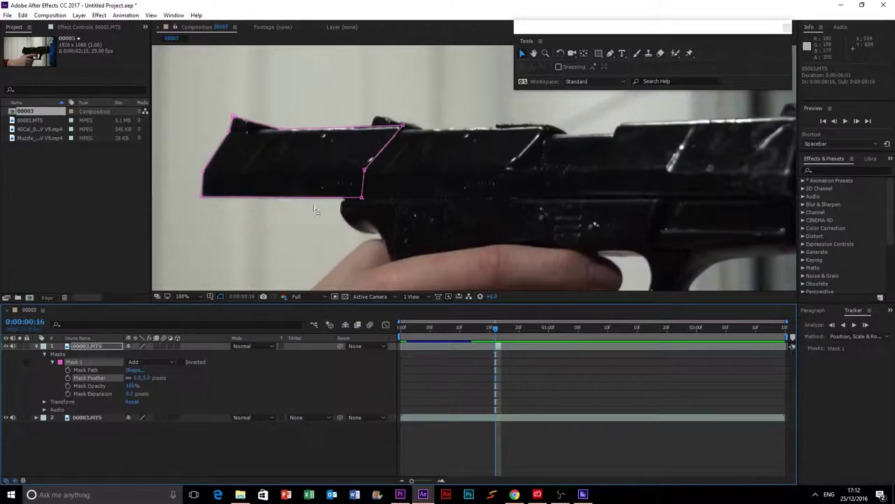
click(296, 213)
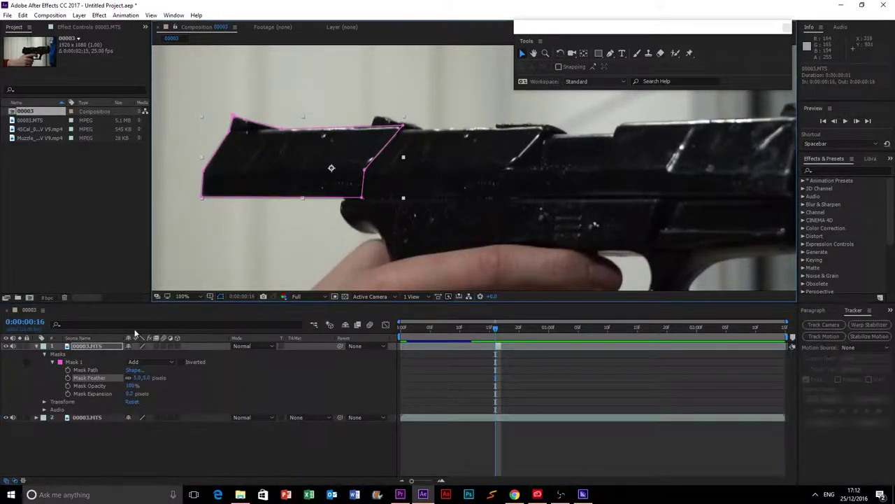
Step: Find the Directional Blur effect and apply it to the one-frame masked slide layer
click(36, 346)
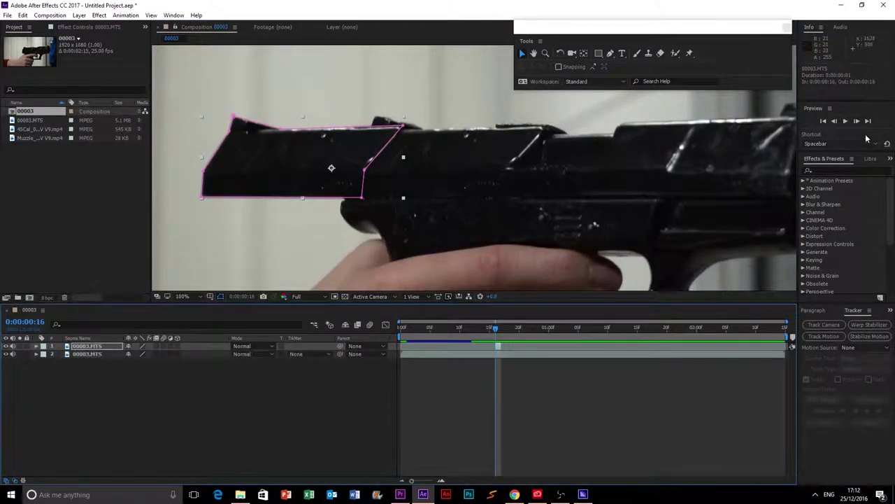
click(852, 171)
text(direct)
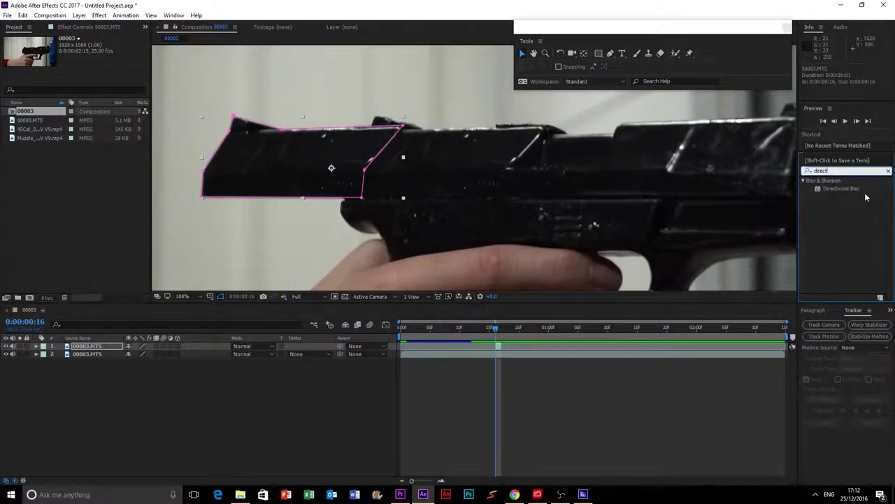
drag(866, 197, 507, 348)
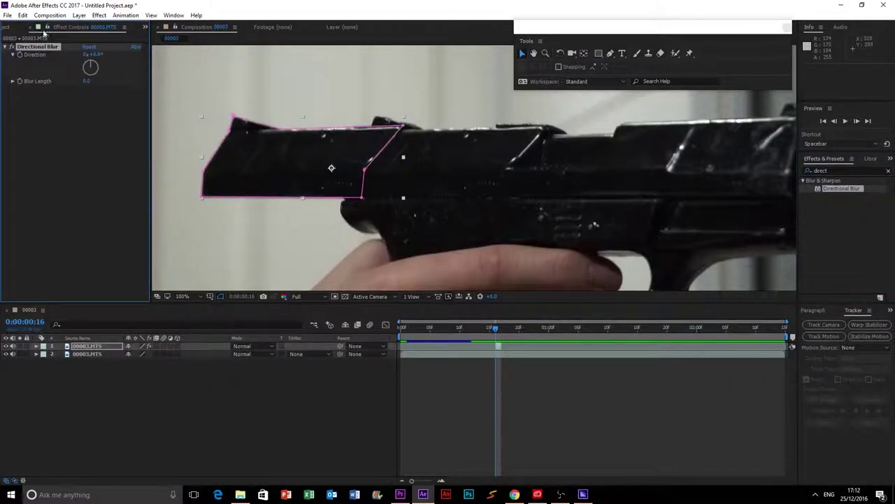
Step: Set the slide layer's Directional Blur to a Blur Length of 77.7 and a Direction of 90°
drag(87, 81, 476, 81)
drag(411, 80, 448, 81)
drag(91, 65, 96, 70)
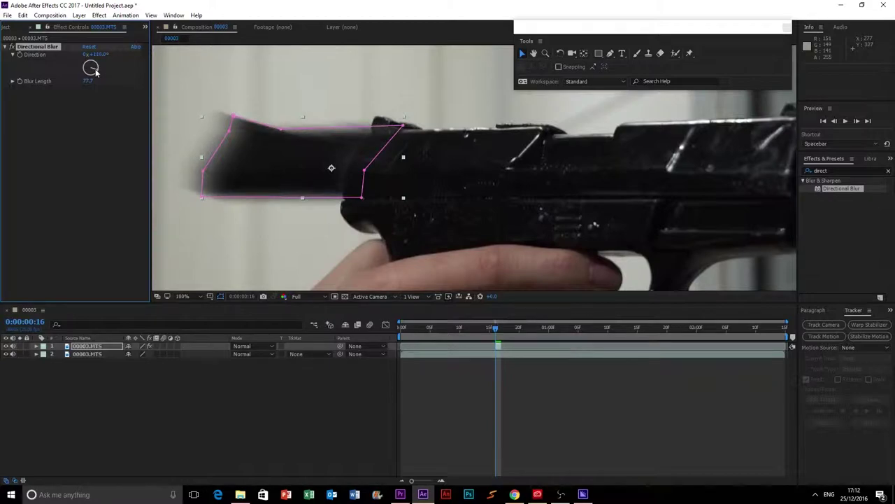
click(96, 53)
text(90)
key(Return)
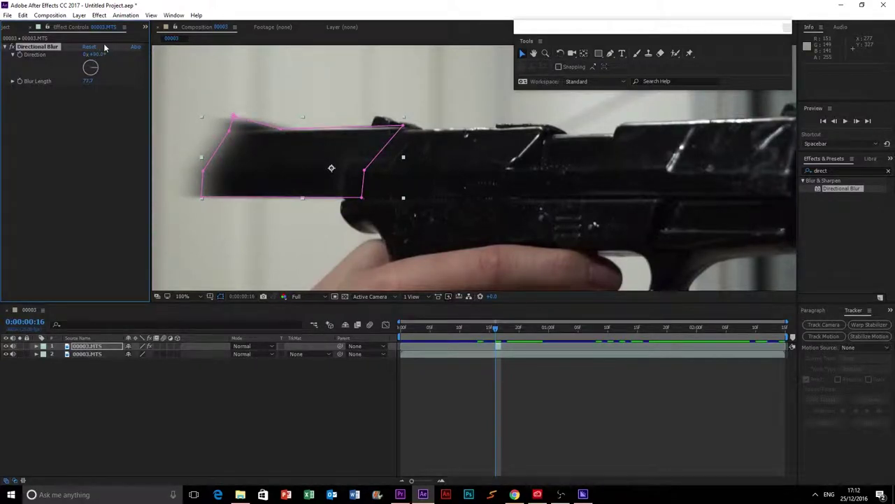
Step: Reduce the Directional Blur's Blur Length on the slide layer to 43
click(316, 297)
click(334, 267)
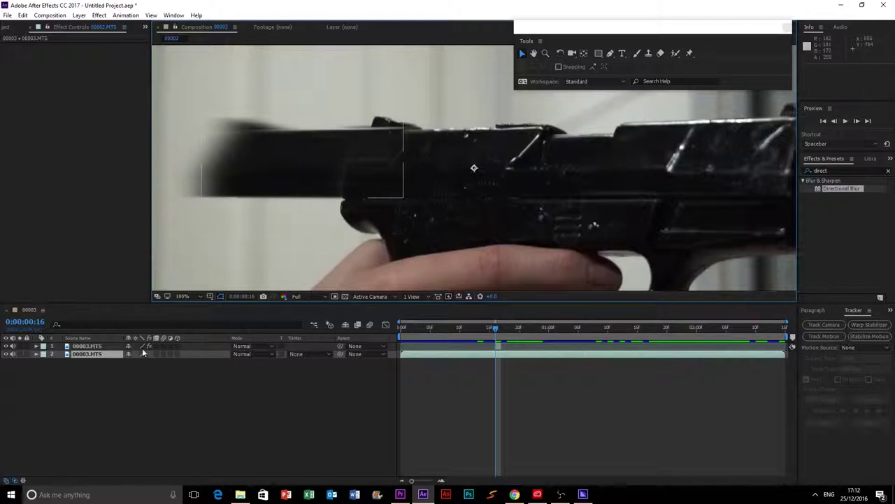
click(100, 346)
click(88, 81)
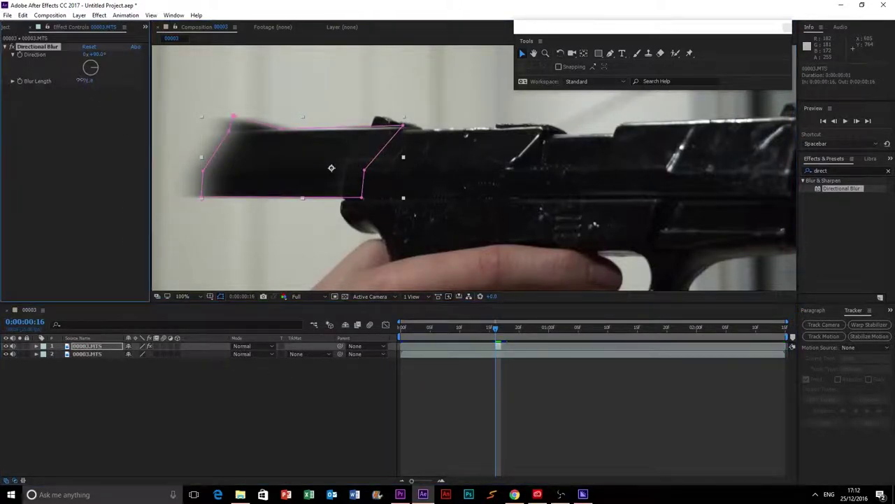
drag(56, 80, 28, 79)
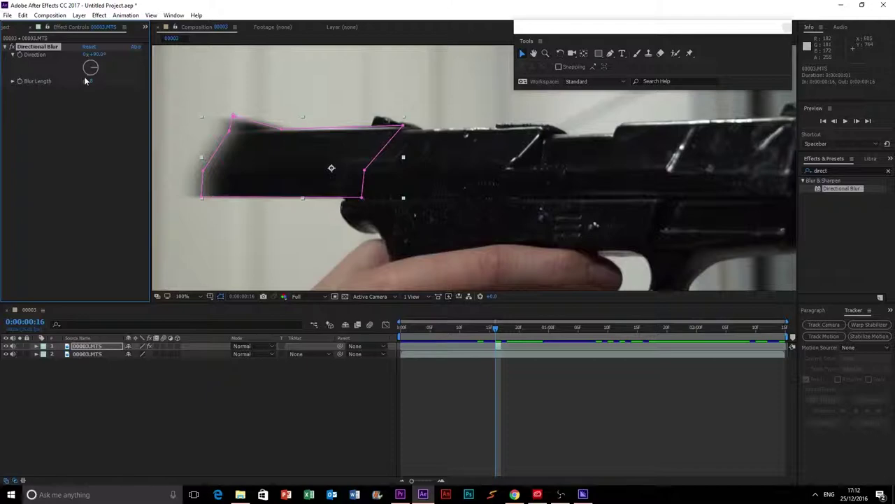
drag(86, 81, 30, 81)
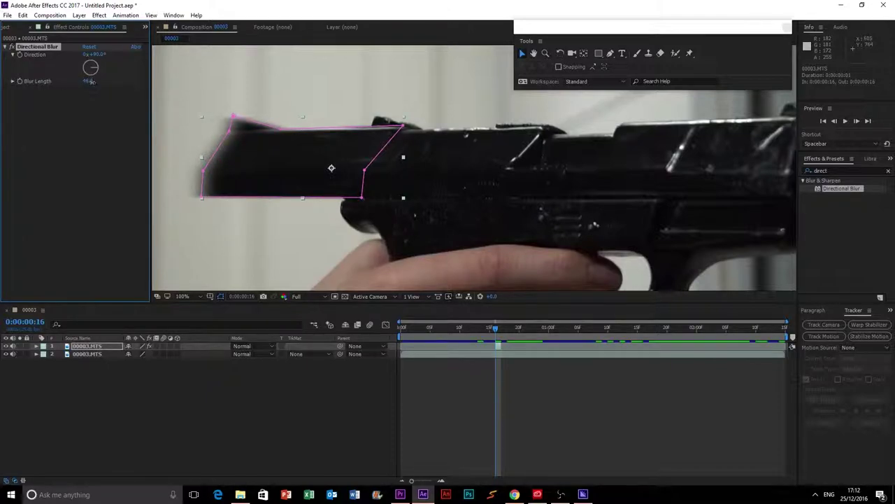
drag(91, 82, 73, 87)
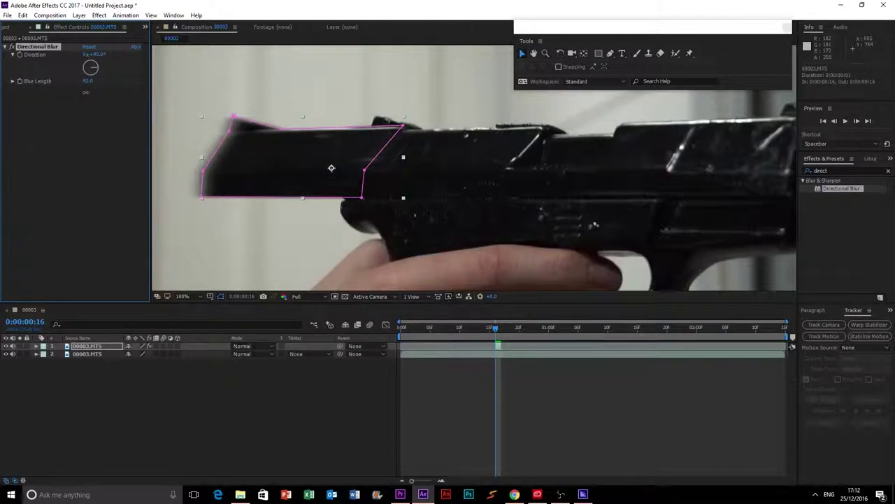
scroll(536, 179, down, 2)
click(183, 213)
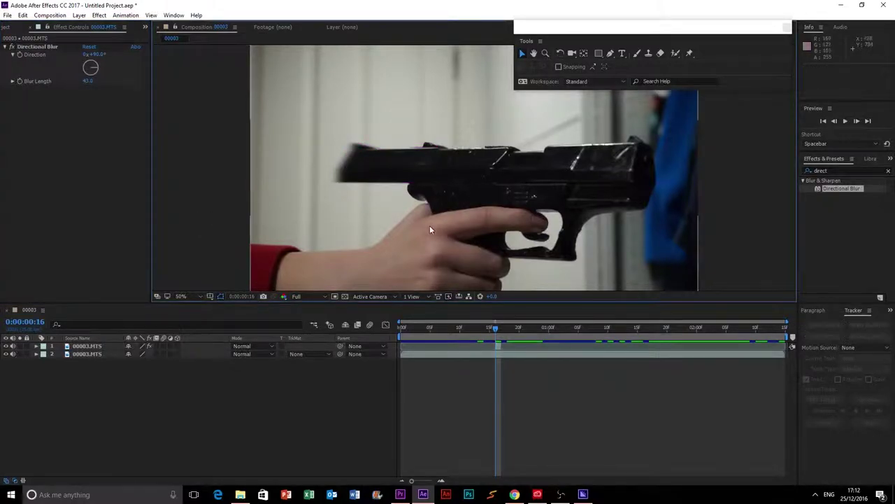
click(383, 166)
Step: Play the composition from the first frame a few times to review the slide blowback's timing
drag(496, 326, 474, 328)
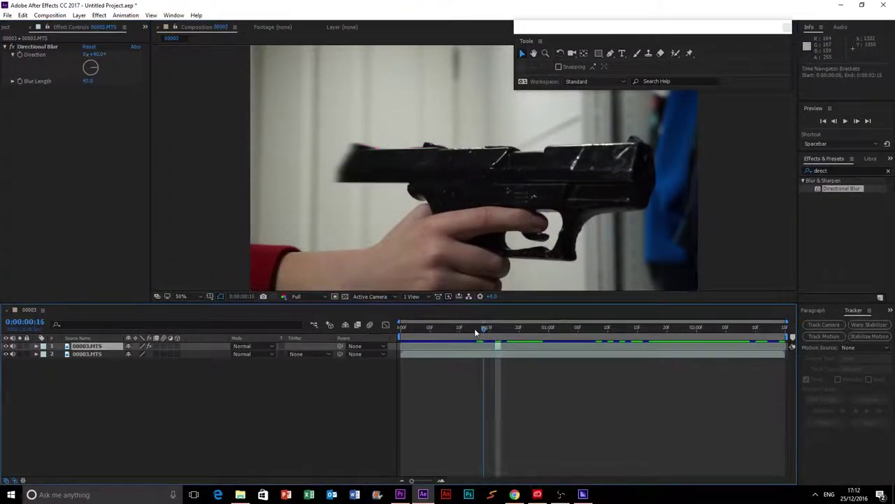
key(Home)
click(846, 121)
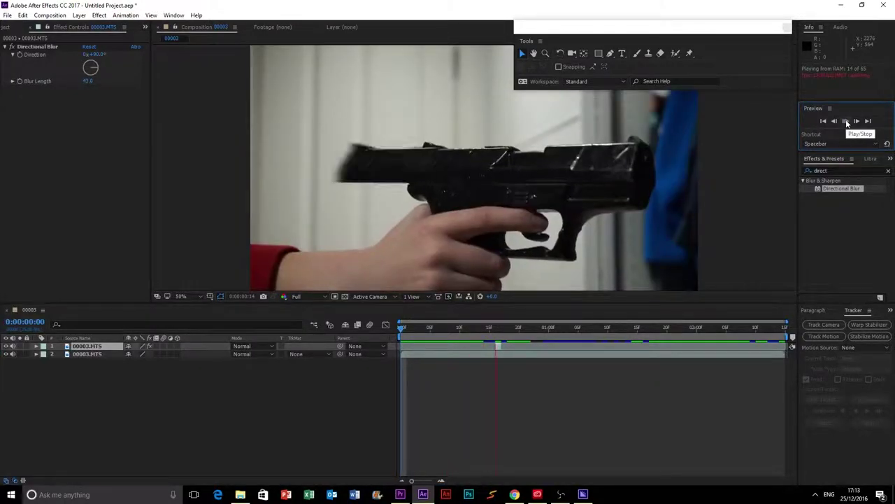
click(845, 122)
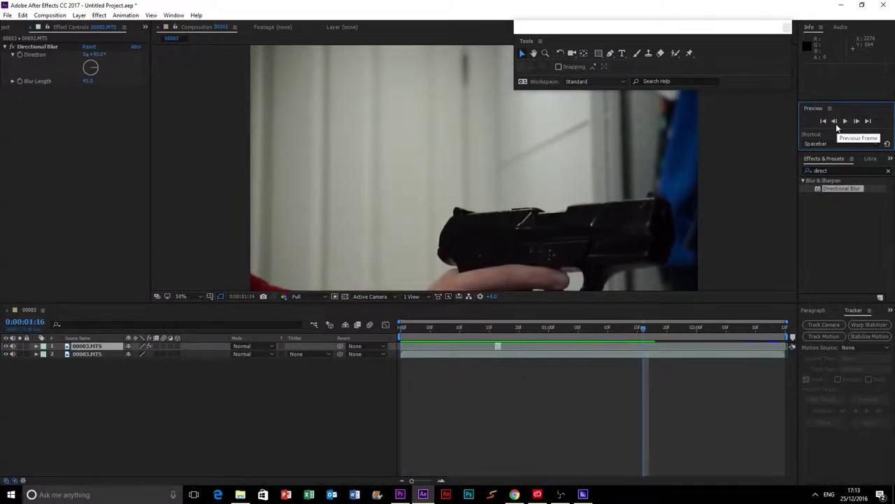
click(845, 121)
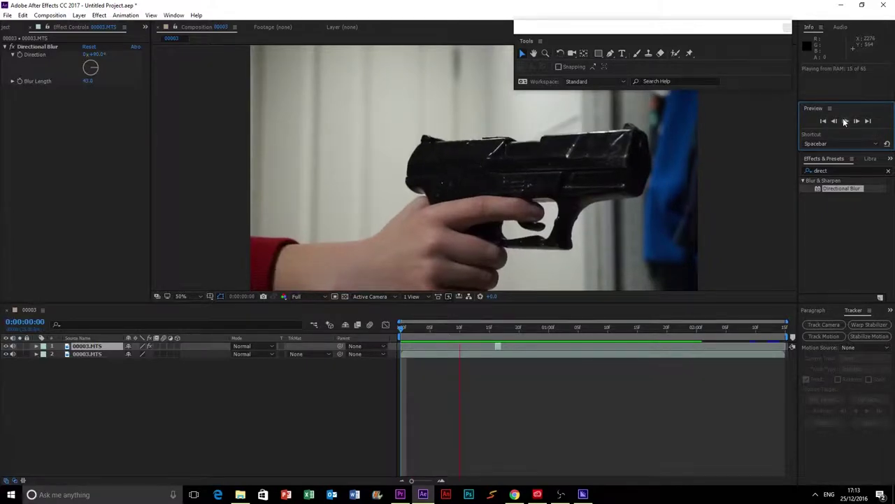
click(825, 121)
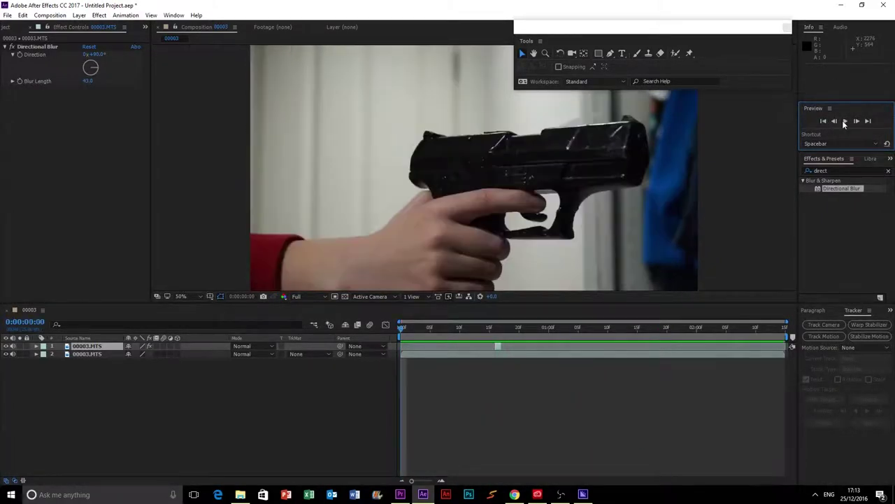
click(845, 121)
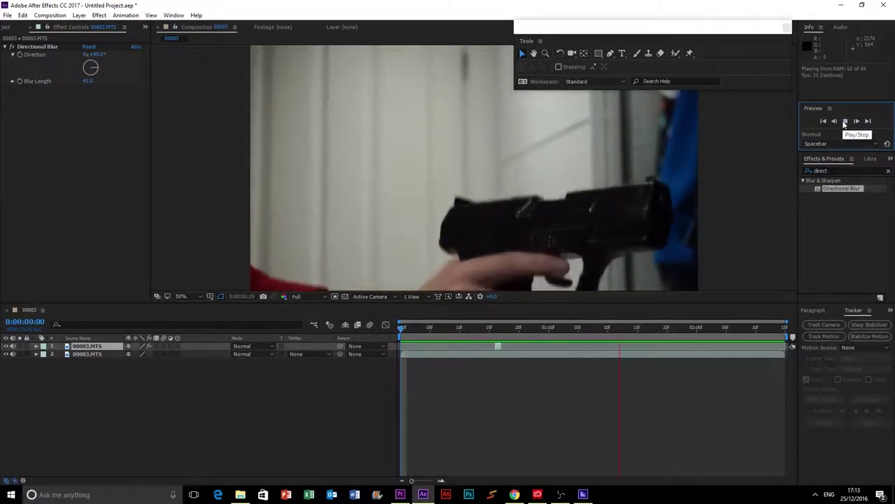
click(844, 121)
click(824, 121)
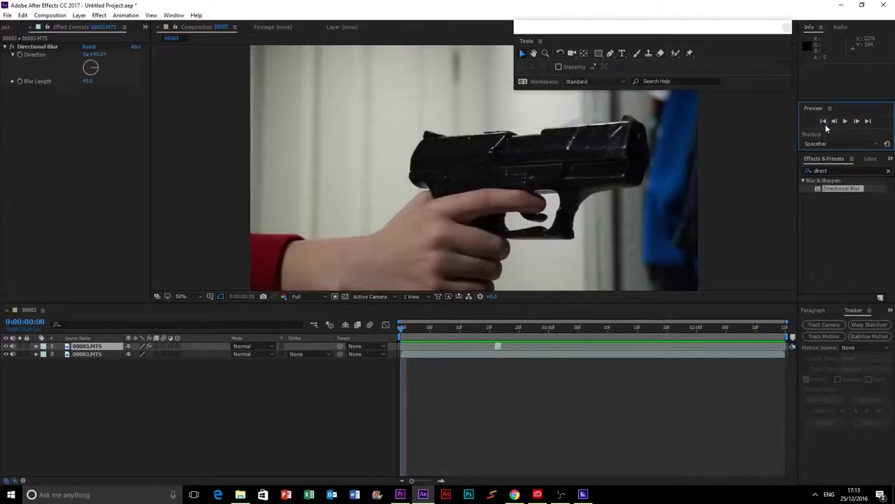
Step: Shift the one-frame slide layer two frames later to 0:00:00:18 and go to that frame
double_click(498, 345)
drag(498, 350, 505, 350)
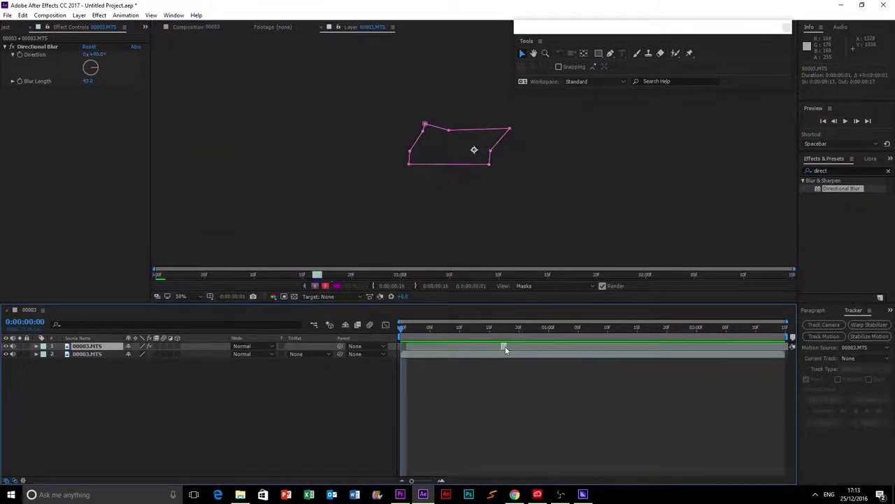
click(508, 327)
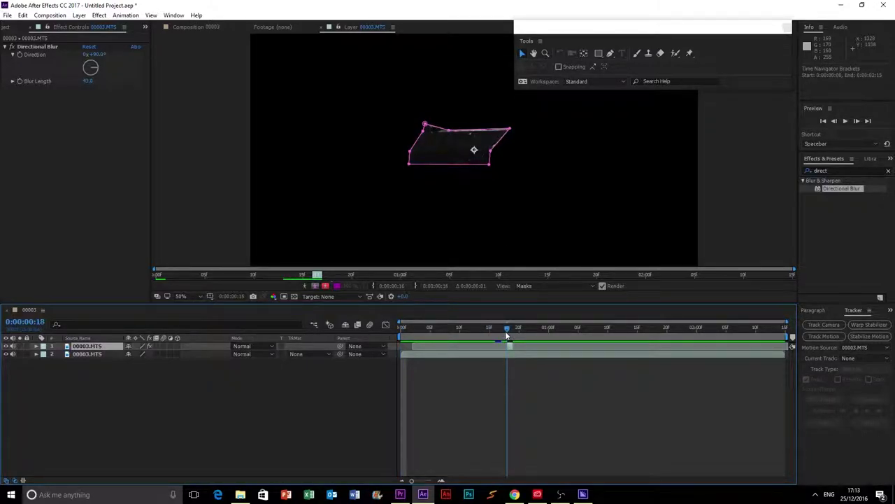
Step: In the composition view at 0:00:00:18, move the blurred slide piece slightly up and back to line up with the pistol
click(193, 27)
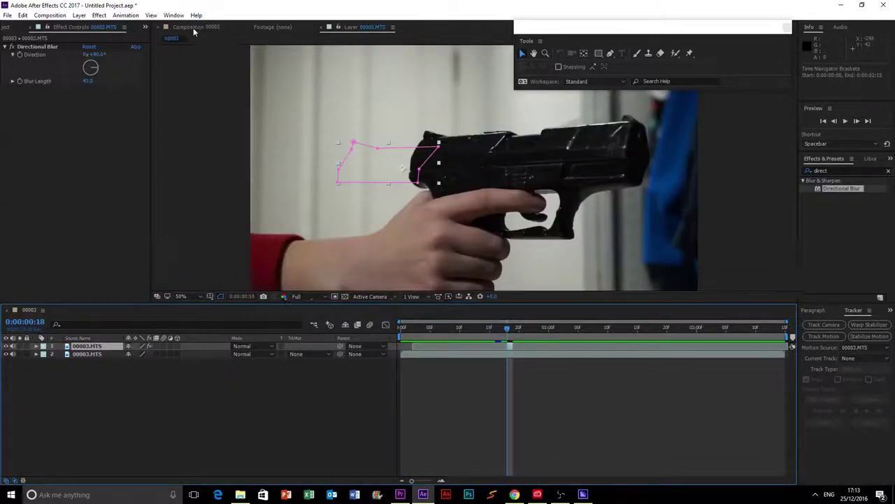
mouse_move(507, 326)
mouse_down()
mouse_move(521, 329)
mouse_move(507, 328)
mouse_up()
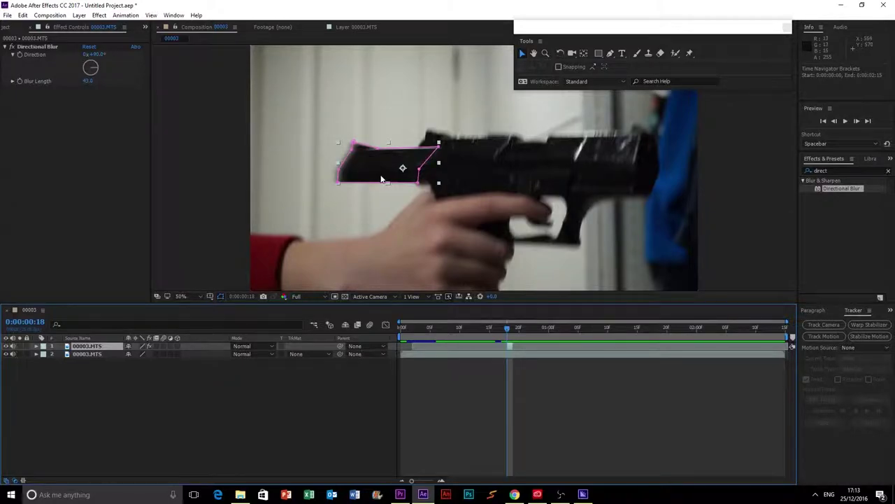
drag(382, 178, 375, 168)
click(724, 201)
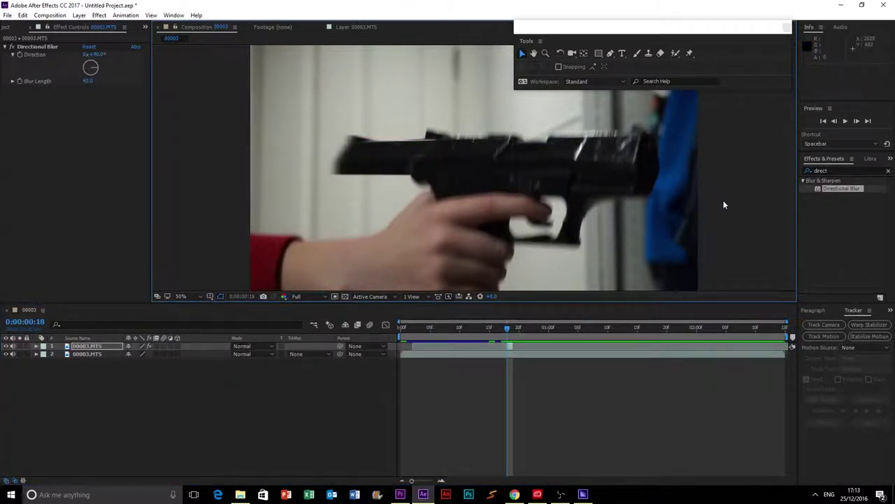
Step: Play the composition from the beginning to check the retimed and realigned slide blowback
drag(463, 327, 401, 330)
click(848, 122)
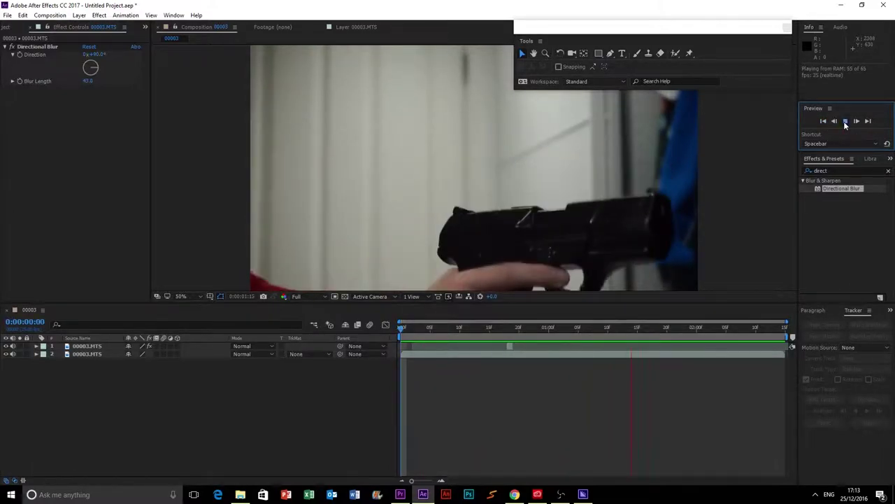
click(845, 122)
drag(484, 325, 391, 329)
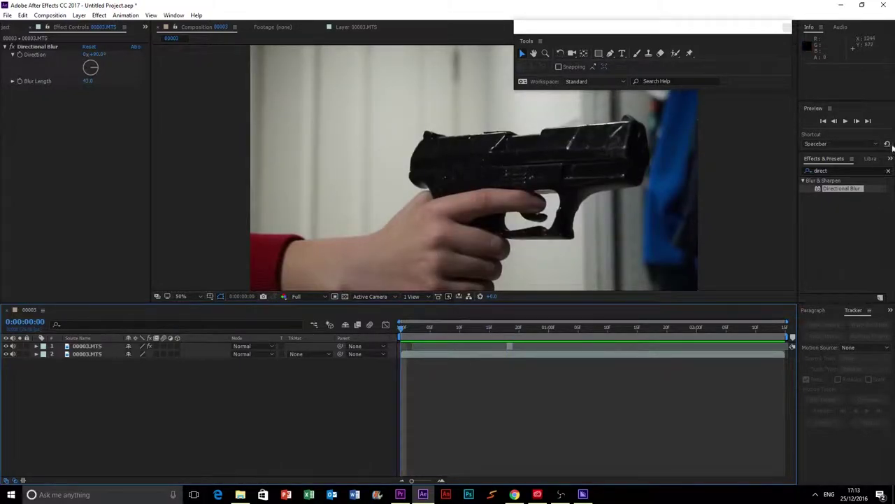
Step: Add the Muzzle_Flash_16_WMV V9.mp4 clip as the top layer and set its blending mode to Screen
click(888, 170)
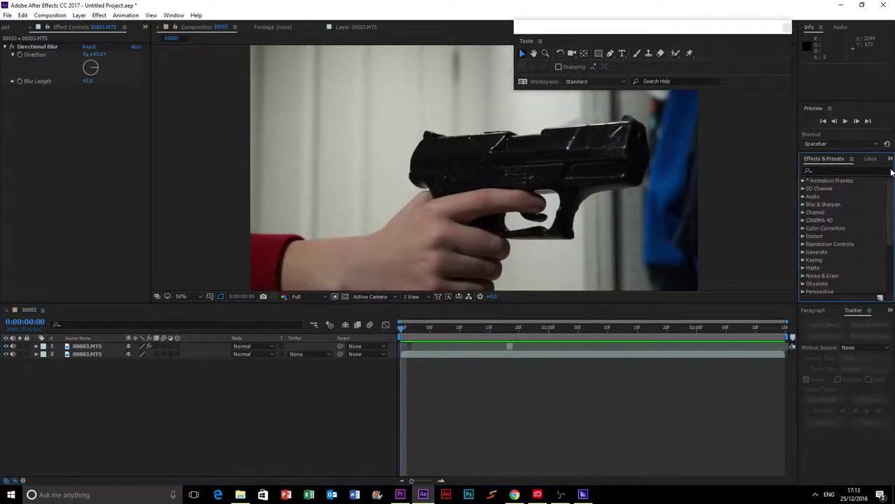
click(145, 29)
click(168, 39)
click(99, 166)
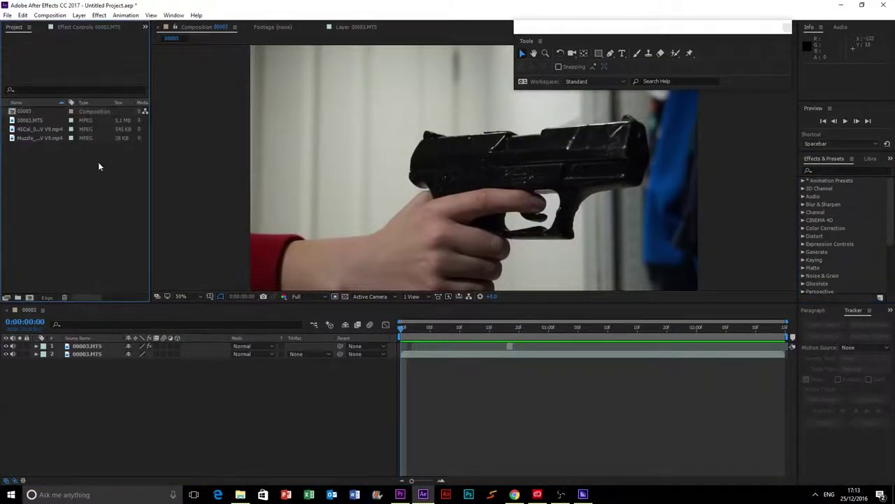
click(37, 128)
click(40, 144)
click(38, 138)
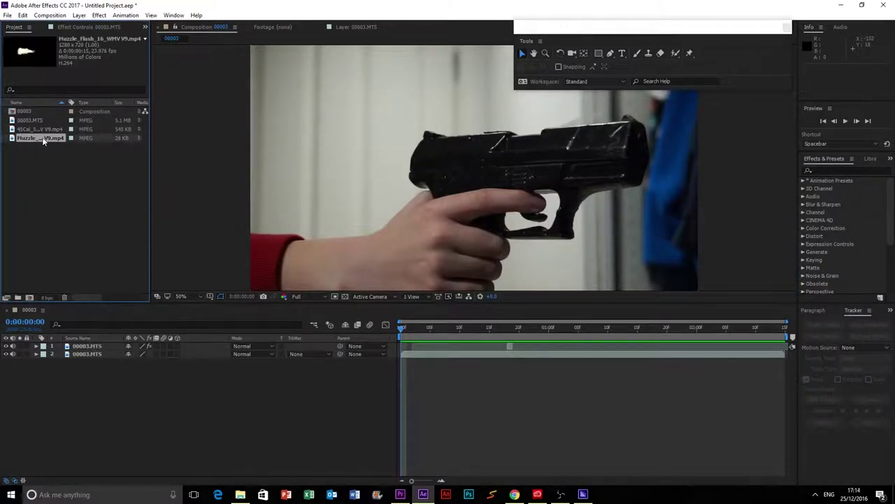
drag(38, 138, 91, 346)
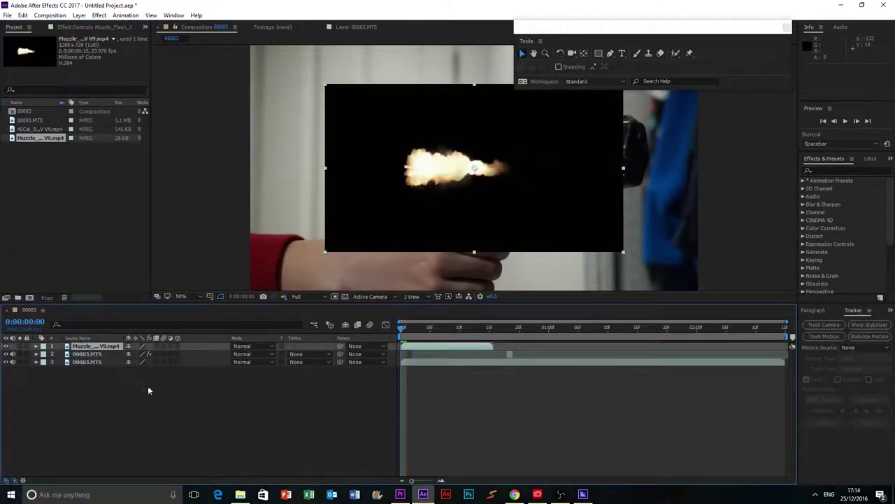
click(262, 346)
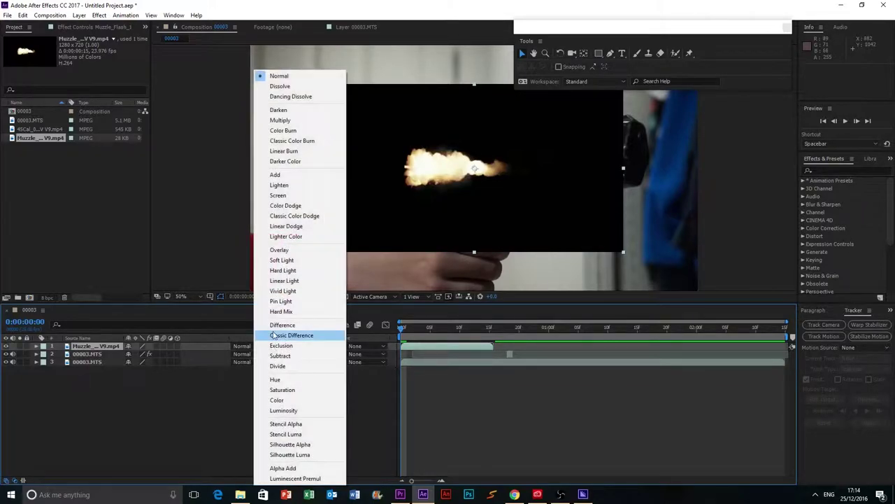
click(287, 195)
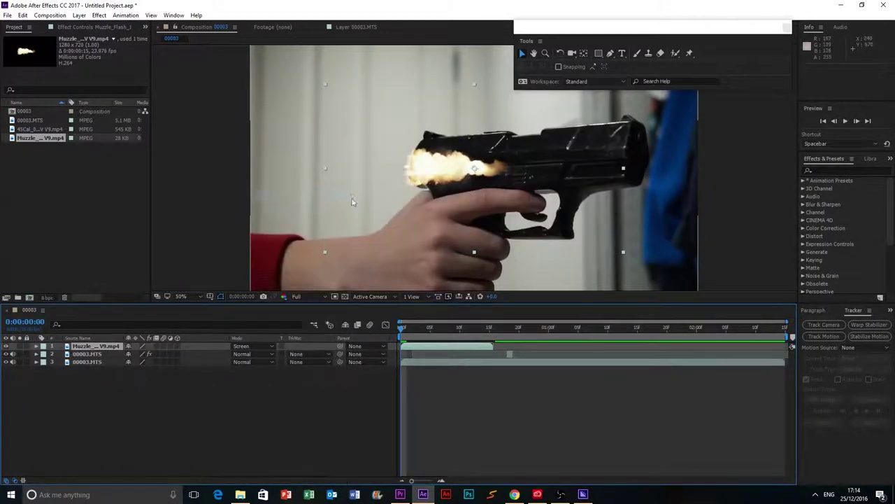
Step: Move the muzzle flash just in front of the pistol's muzzle and enlarge it to about 137% wide and 150% high
drag(427, 192, 662, 168)
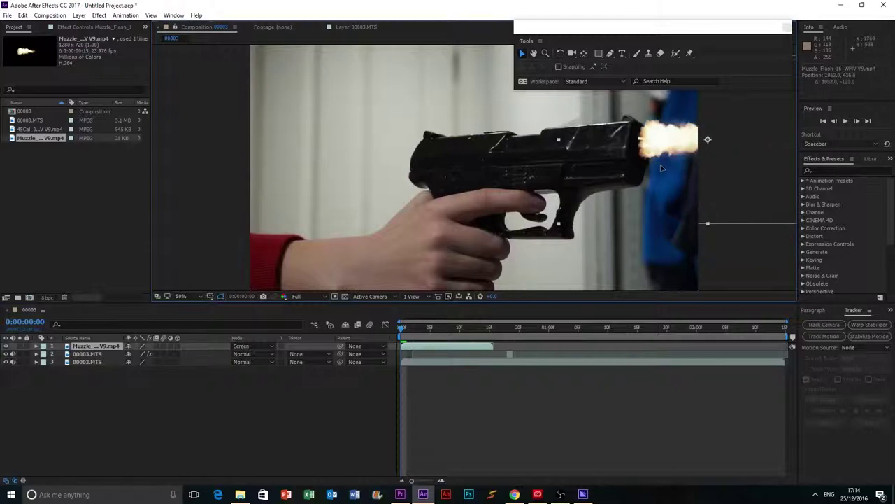
key(comma)
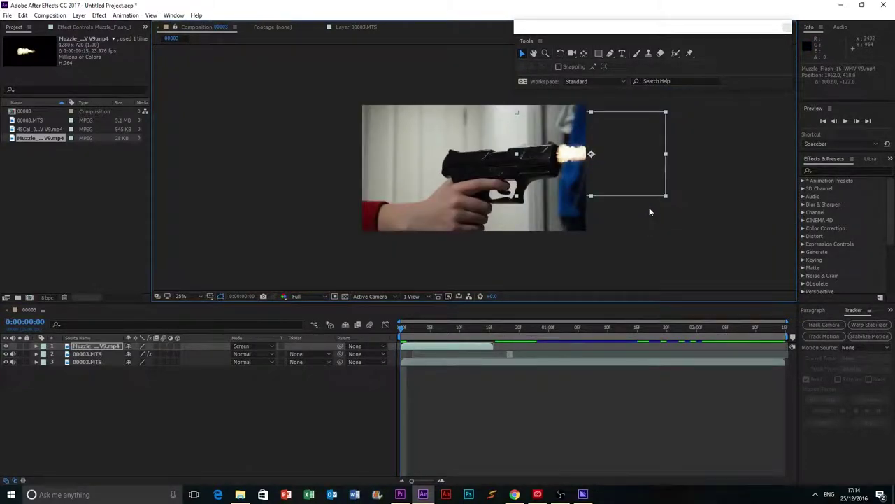
drag(679, 209, 694, 220)
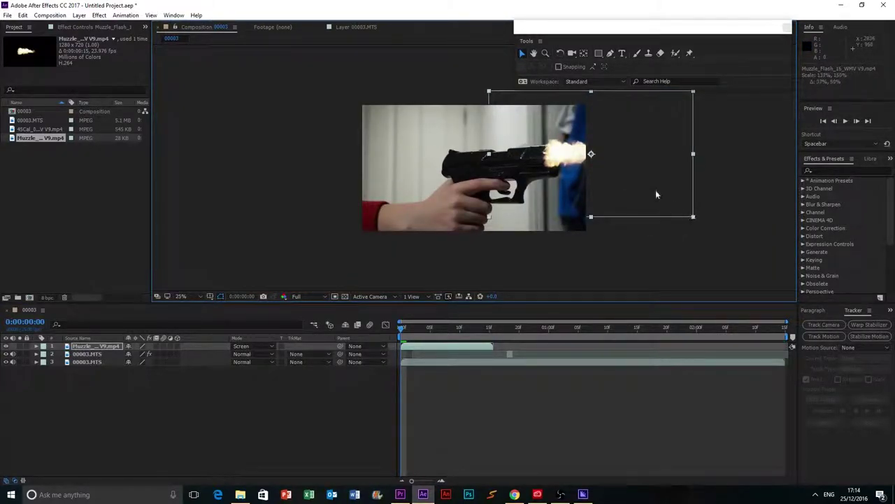
mouse_move(656, 189)
mouse_down()
mouse_move(673, 198)
mouse_move(666, 196)
mouse_up()
click(632, 236)
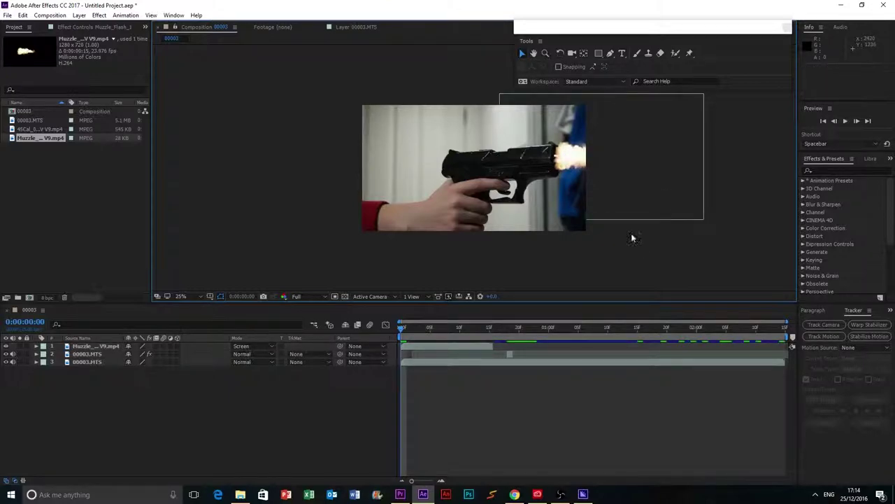
key(period)
click(738, 146)
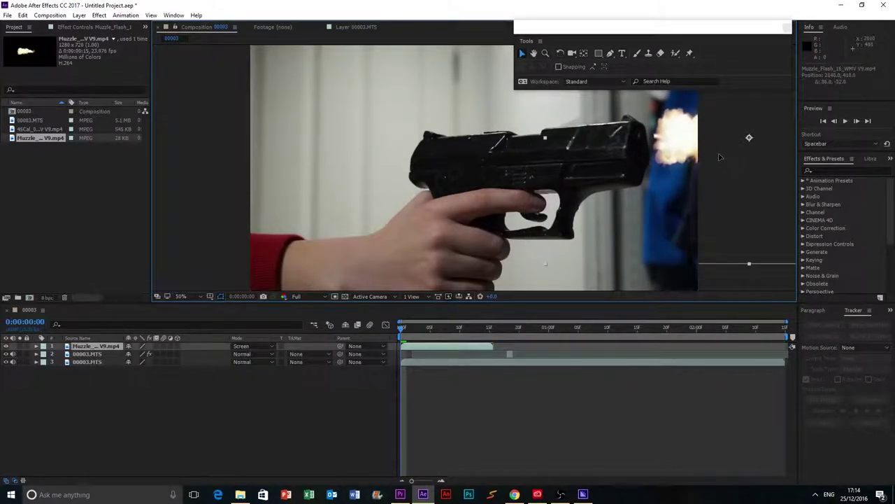
key(comma)
click(587, 169)
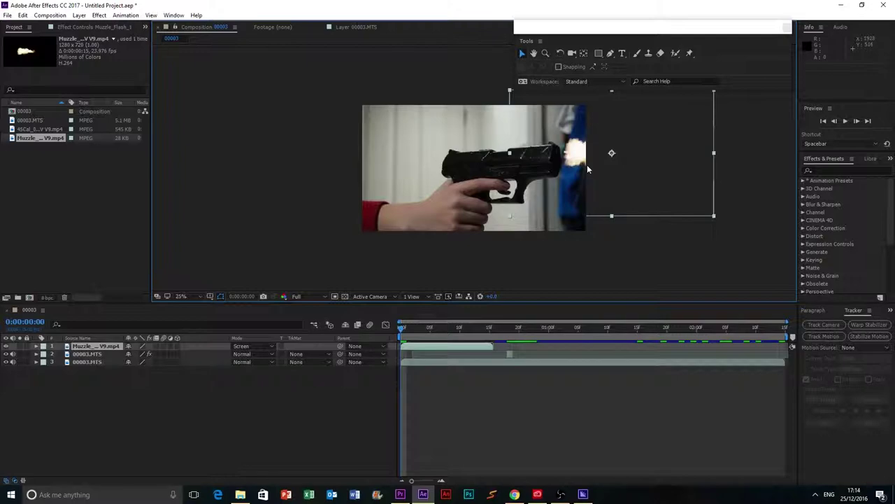
Step: Shift the muzzle flash layer to start at 0:00:00:18 and lower the flash to line up with the muzzle on that frame
drag(452, 345, 534, 343)
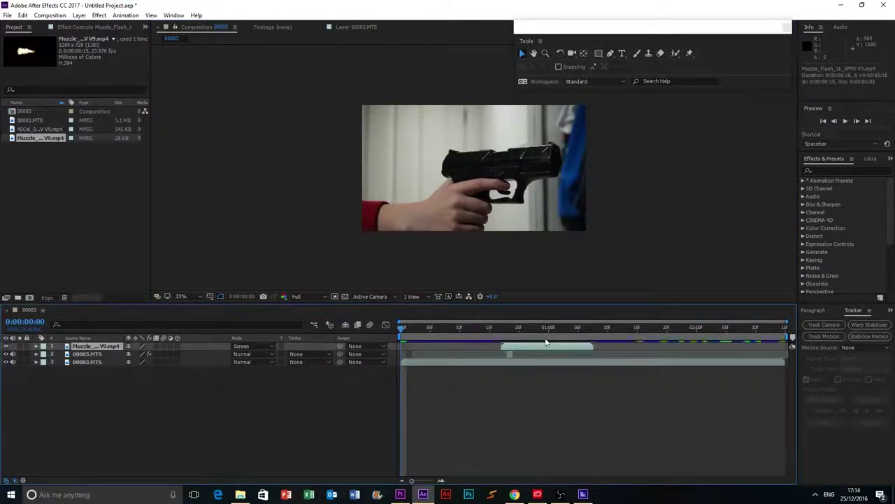
click(513, 332)
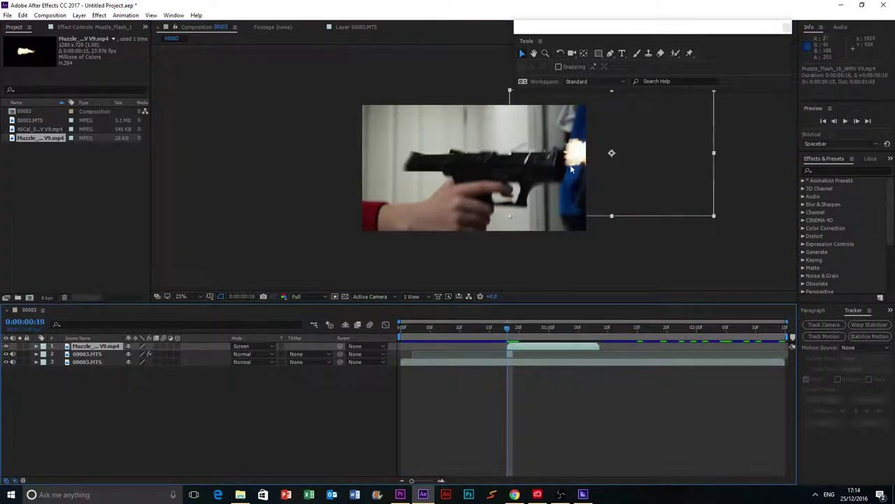
drag(597, 171, 596, 173)
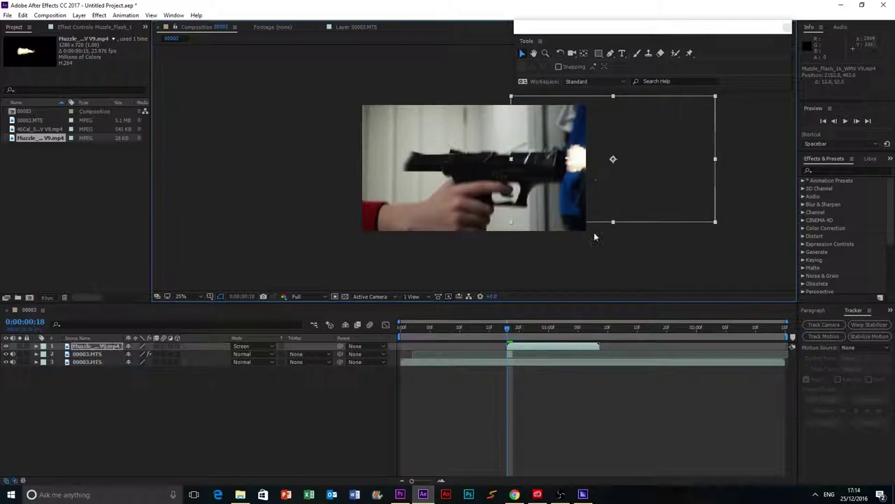
click(594, 234)
scroll(614, 194, up, 2)
click(749, 153)
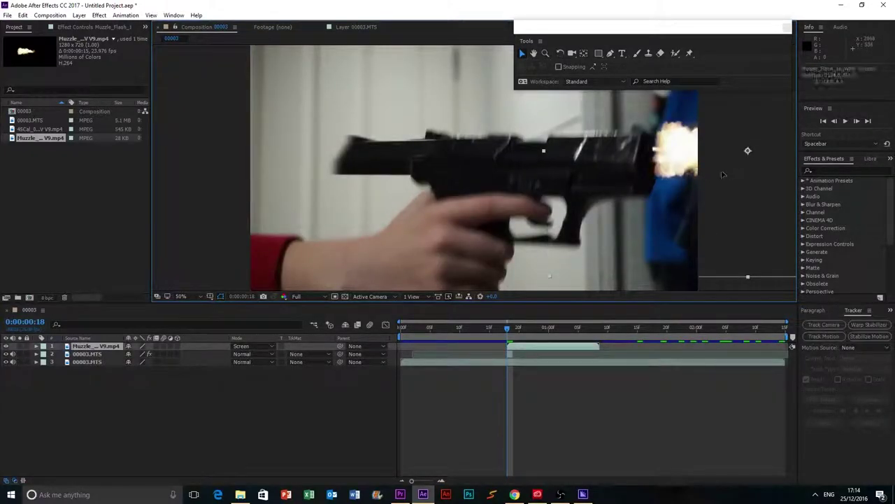
key(comma)
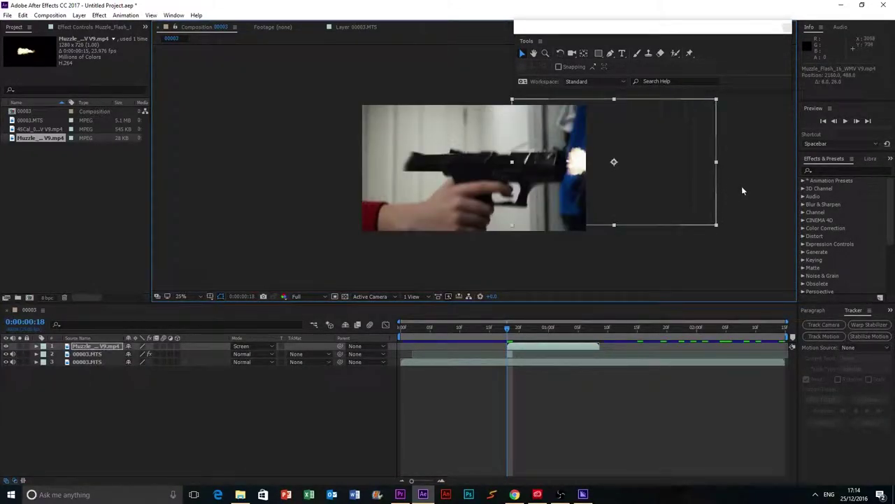
click(741, 186)
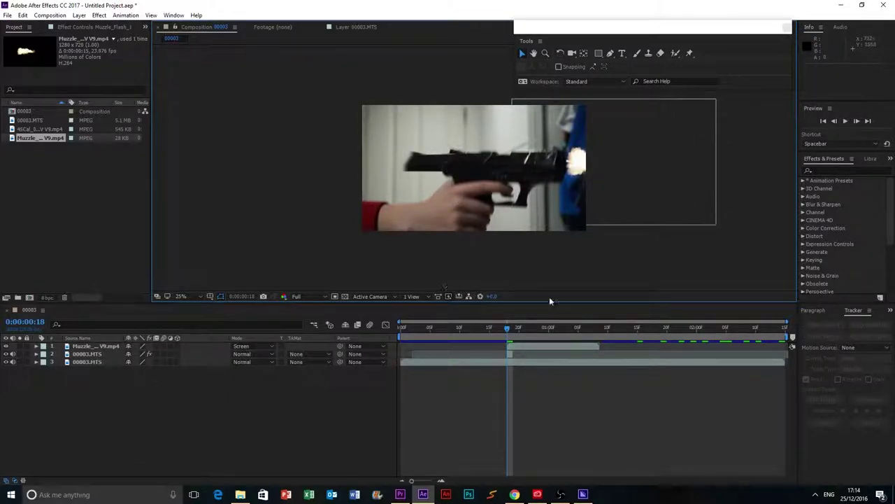
Step: Play the composition from the beginning and examine the slide blowback and muzzle flash up close at 0:00:00:18
drag(508, 327, 400, 324)
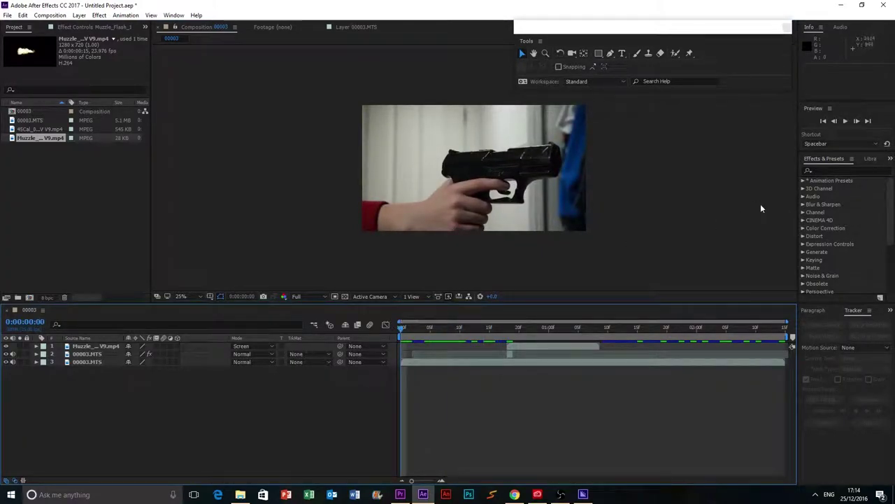
click(846, 121)
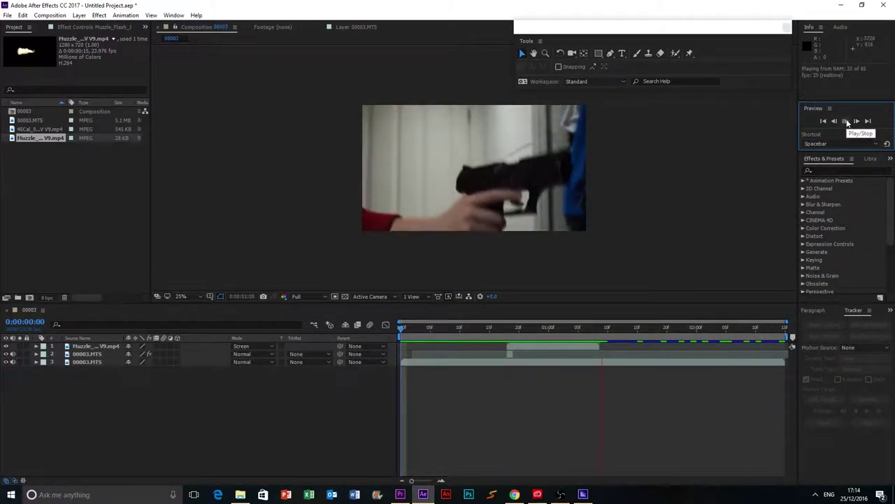
click(847, 123)
click(824, 123)
click(845, 122)
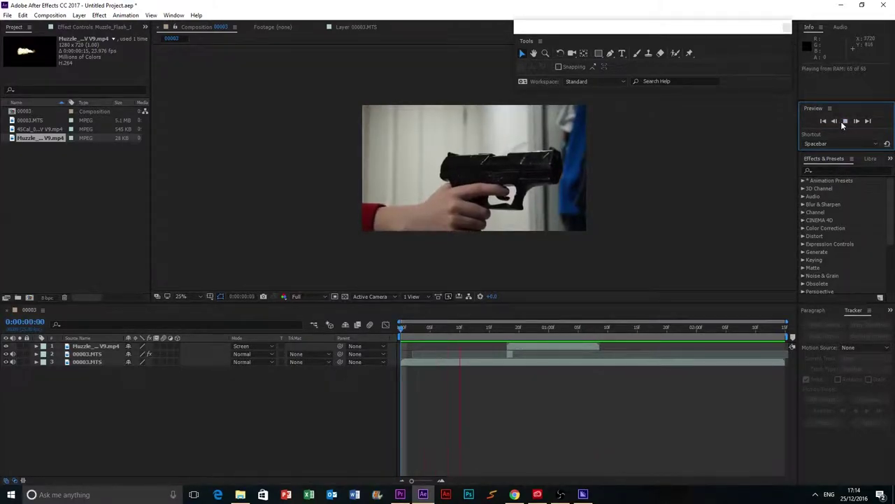
click(845, 122)
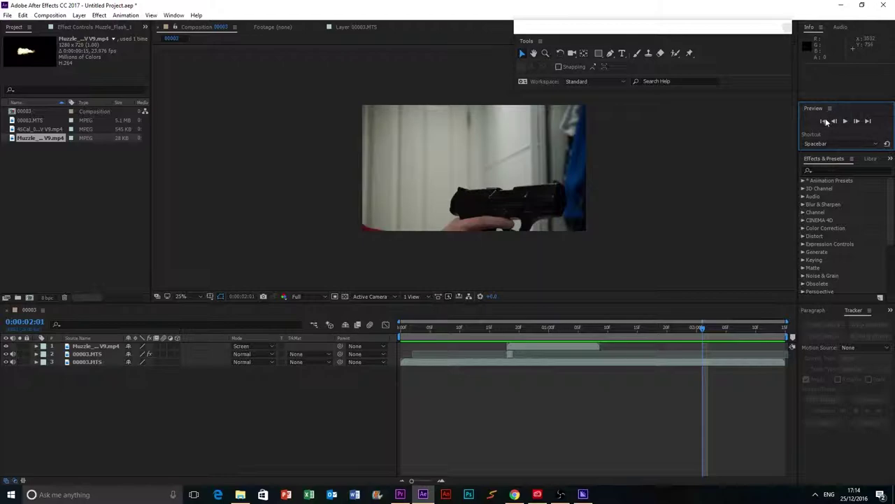
click(825, 122)
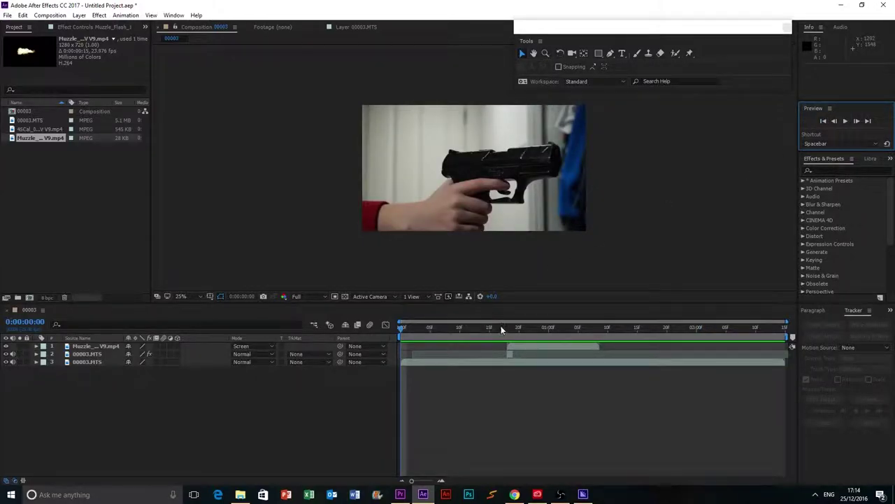
click(507, 327)
scroll(364, 156, up, 4)
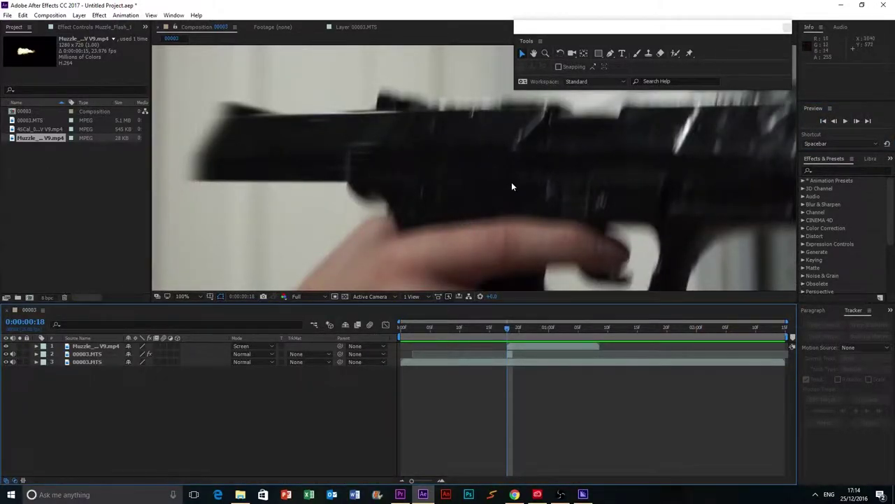
scroll(511, 182, down, 4)
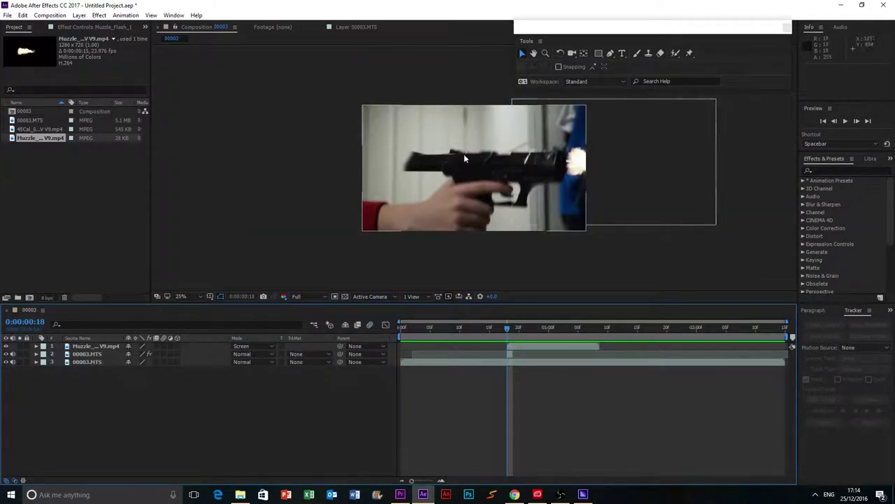
scroll(464, 158, up, 2)
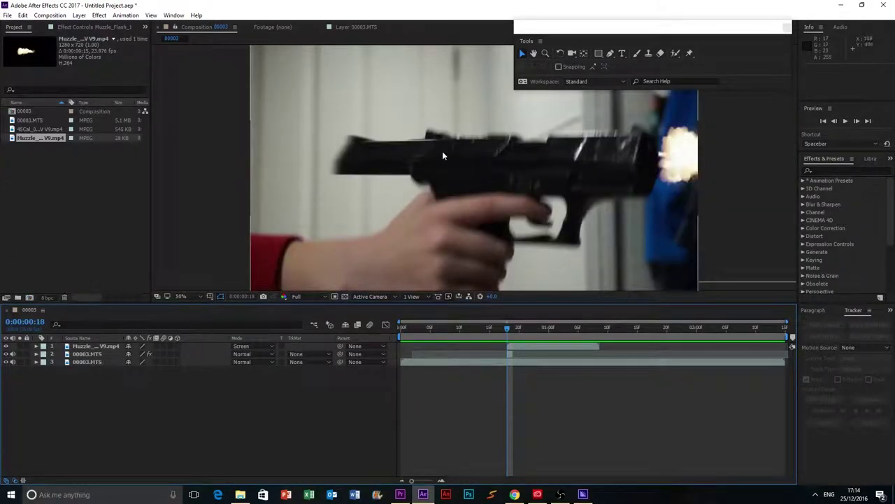
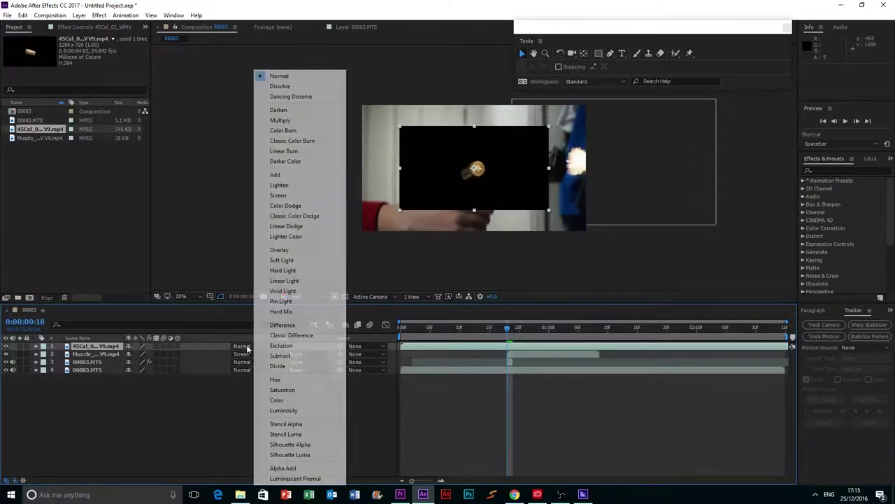
Step: Set the 45Cal_02 shell layer's blending mode to Screen and position the casing over the pistol's ejection port at 0:00:00:17
click(271, 196)
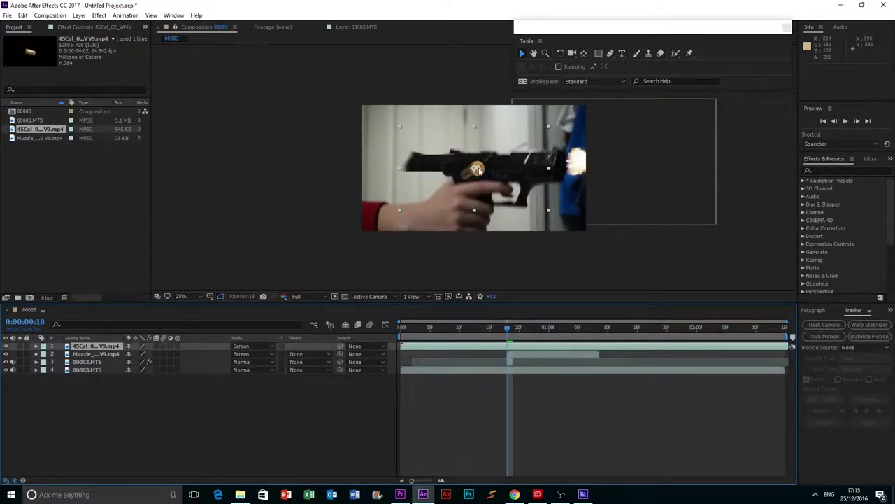
scroll(480, 171, up, 2)
mouse_move(496, 331)
mouse_down()
mouse_move(411, 331)
mouse_move(551, 334)
mouse_move(503, 329)
mouse_up()
drag(492, 200, 513, 205)
key(comma)
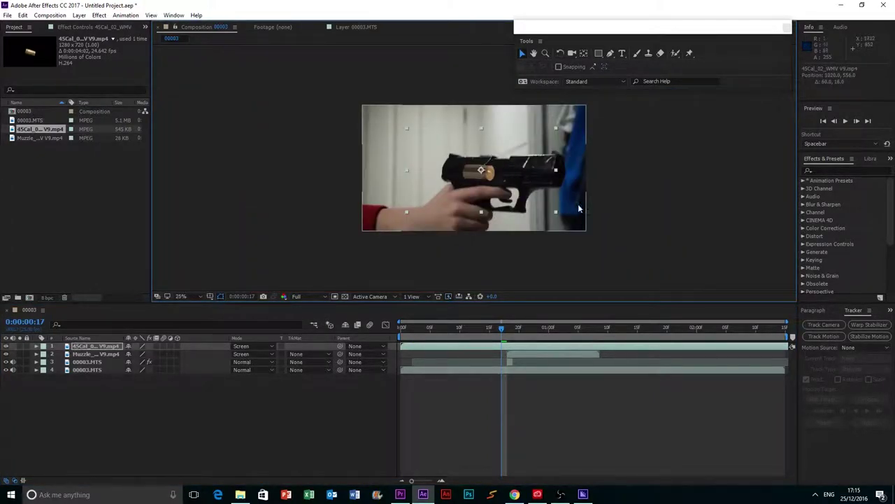
click(667, 206)
Step: Apply Brightness & Contrast to the full-length base 00003.MTS layer and darken it to a brightness of -55
click(93, 363)
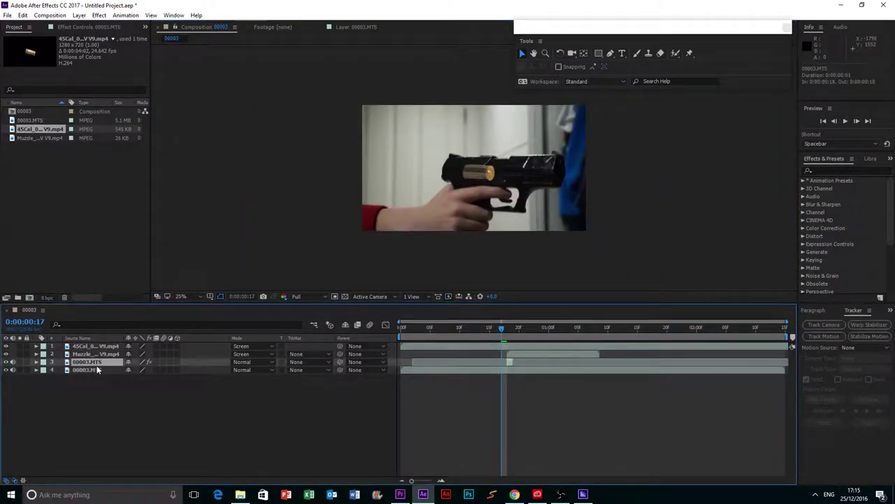
click(88, 369)
click(840, 167)
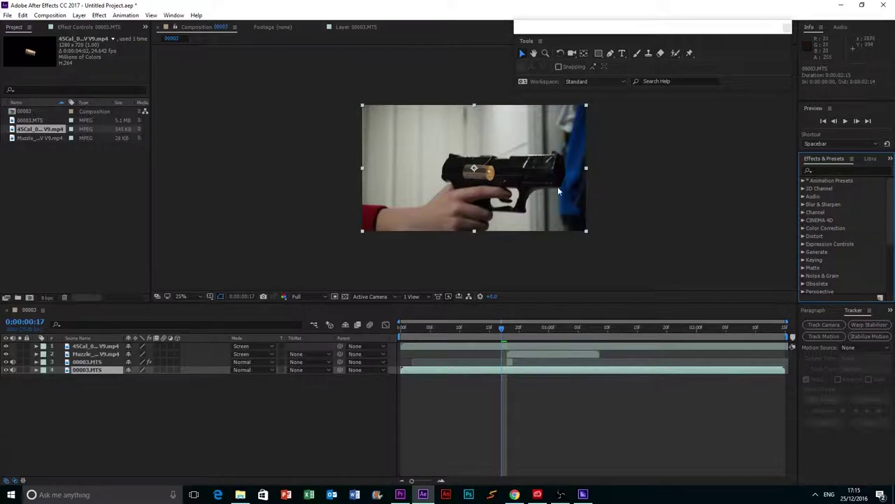
click(747, 197)
click(830, 170)
text(bri)
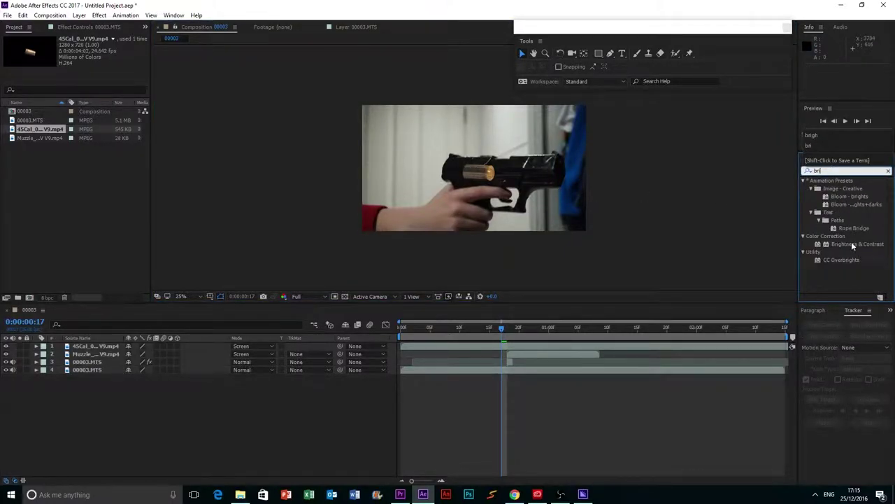
drag(852, 245, 98, 369)
drag(84, 56, 58, 54)
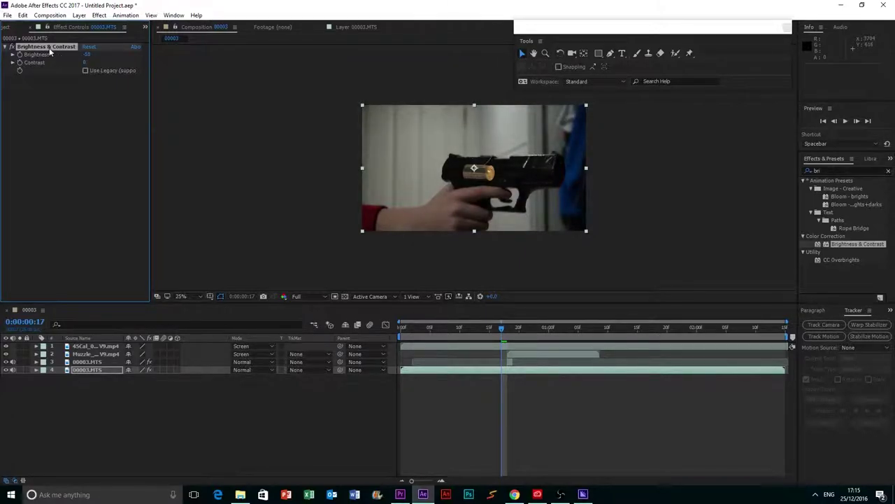
Step: Give the one-frame blurred slide layer the same Brightness & Contrast effect with brightness -55 and check the frames around it
click(103, 361)
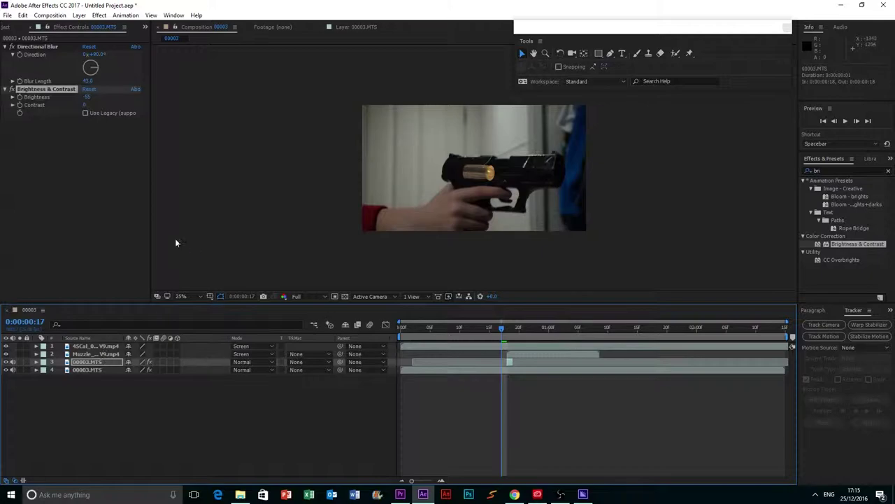
click(130, 230)
mouse_move(490, 327)
mouse_down()
mouse_move(522, 330)
mouse_move(426, 328)
mouse_move(539, 339)
mouse_move(503, 328)
mouse_up()
Step: Set the 45Cal_02 layer's blending mode to Normal and apply Curves with red and green raised and blue and RGB lowered
click(258, 343)
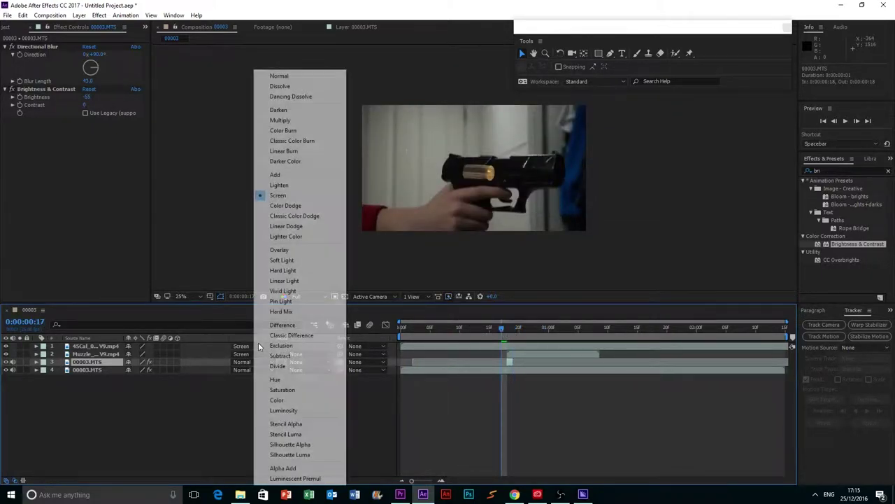
click(278, 76)
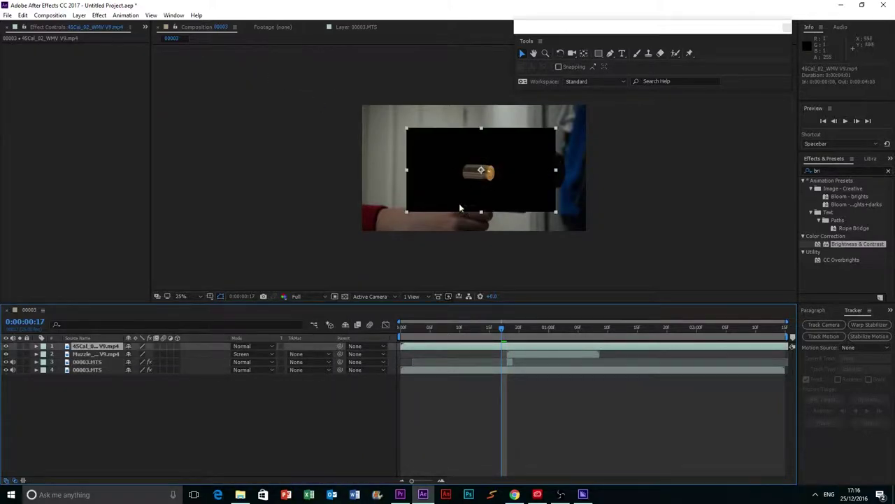
click(810, 170)
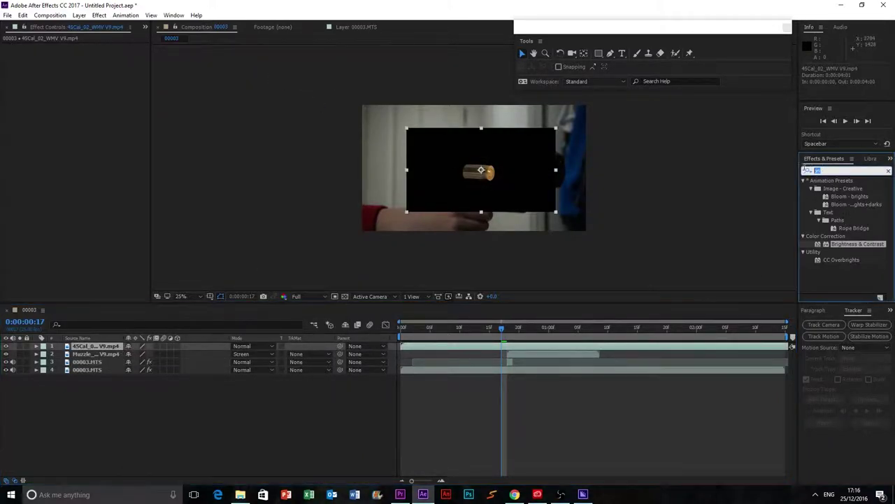
text(curves)
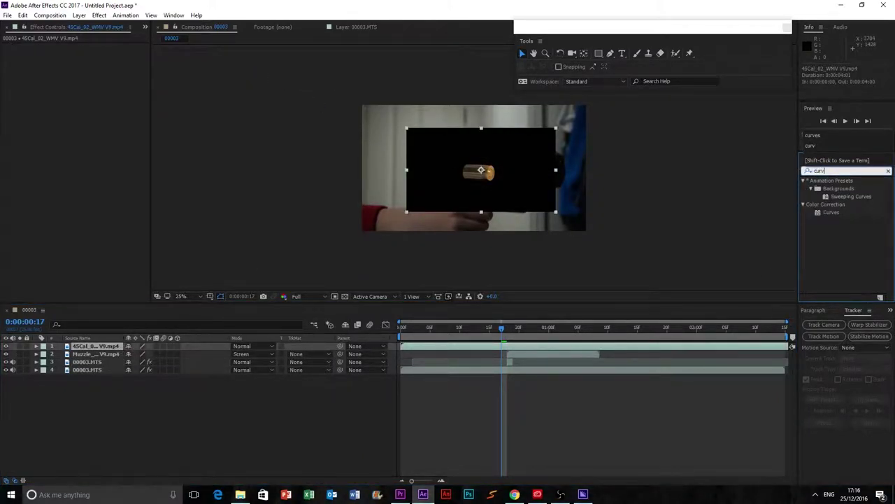
drag(831, 212, 72, 123)
key(Down)
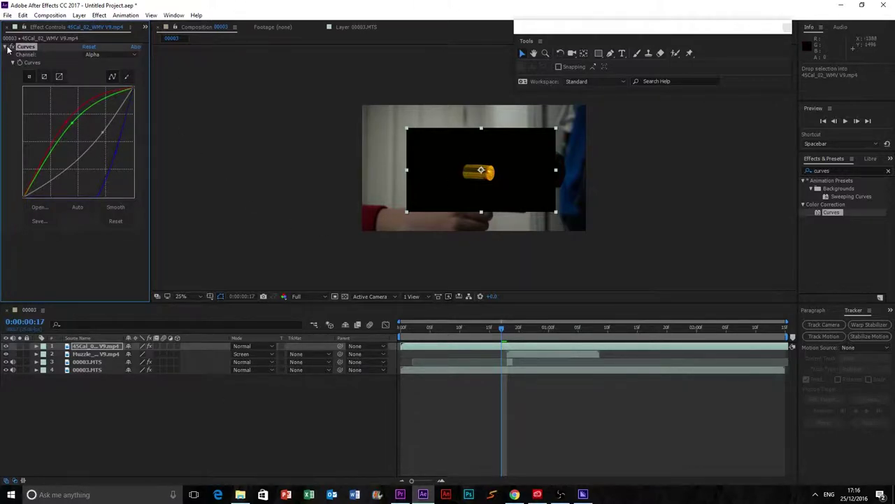
click(5, 47)
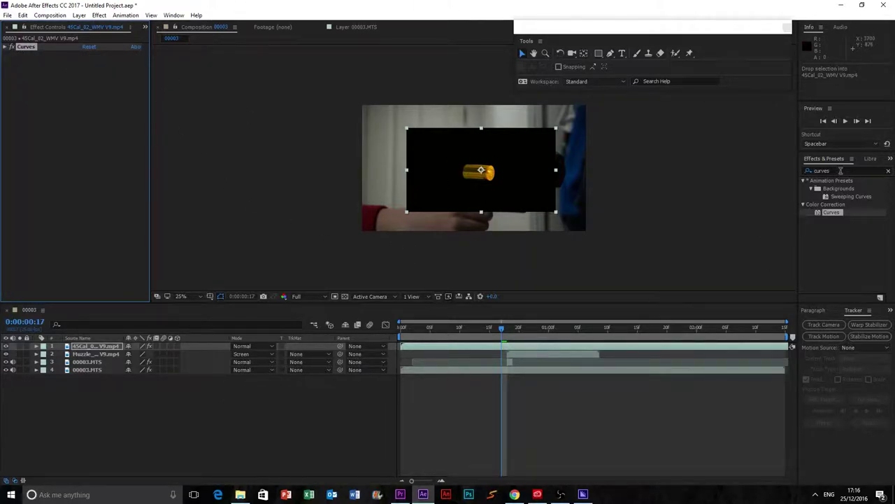
Step: Find the Alpha From Lightness (Unmult) preset and apply it to the 45Cal_02 shell layer below Curves to remove its black background
drag(841, 171, 772, 172)
text(unmu)
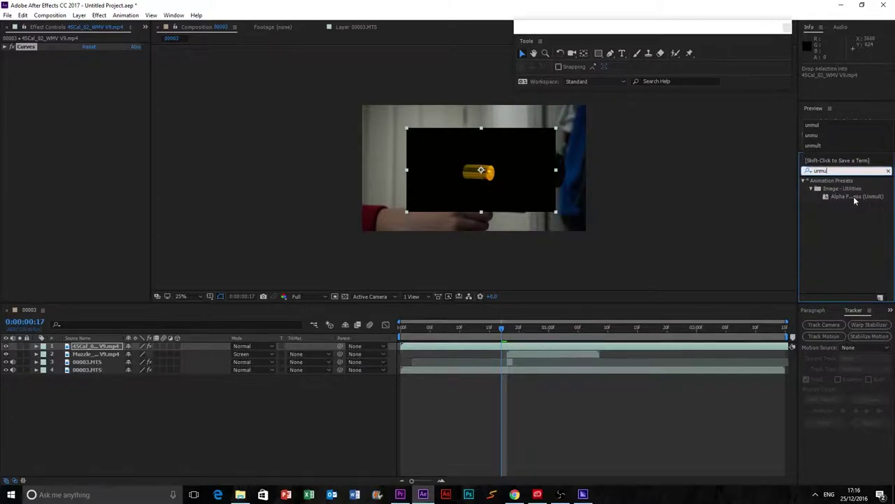
drag(854, 196, 76, 103)
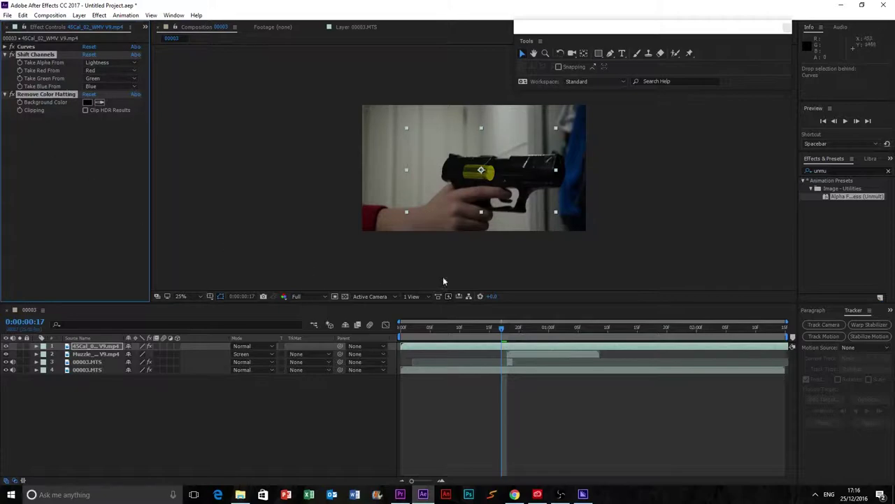
scroll(483, 176, up, 4)
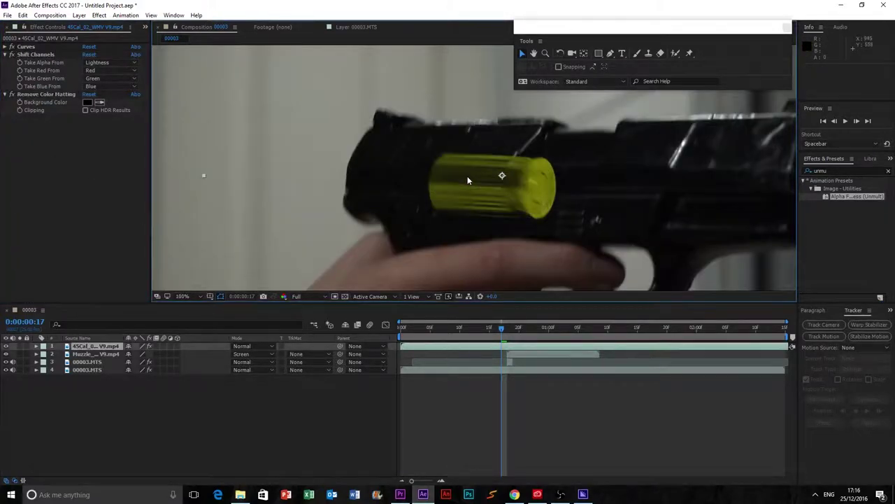
Step: Lower the green channel curve of the shell layer close to the diagonal for an orange-gold casing and preview the clip from its start
click(6, 47)
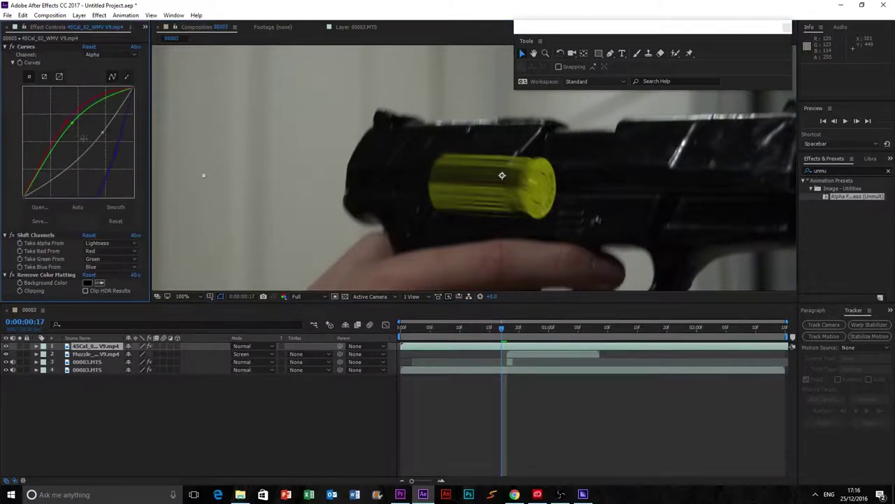
drag(70, 123, 104, 126)
scroll(513, 185, down, 2)
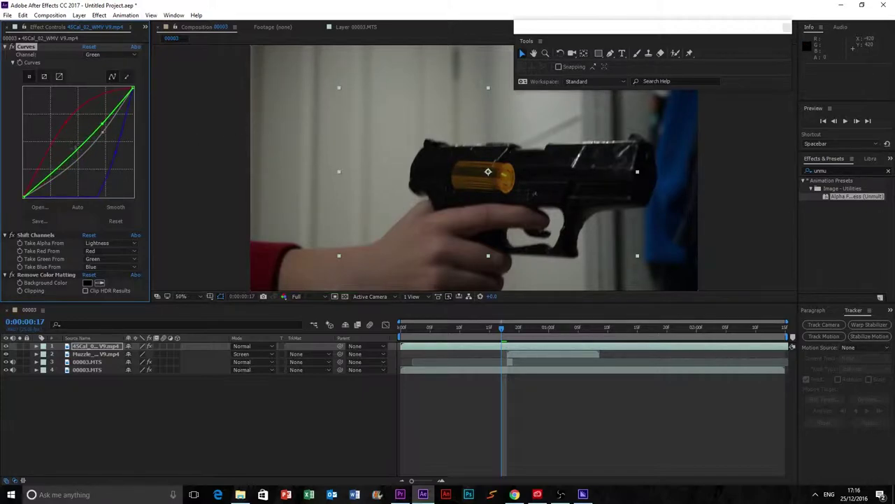
drag(67, 159, 65, 158)
drag(499, 329, 370, 316)
click(845, 121)
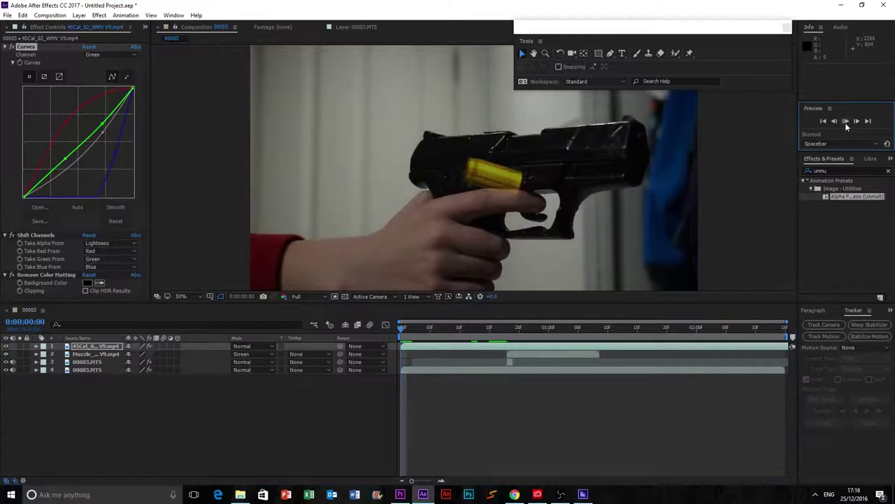
click(846, 121)
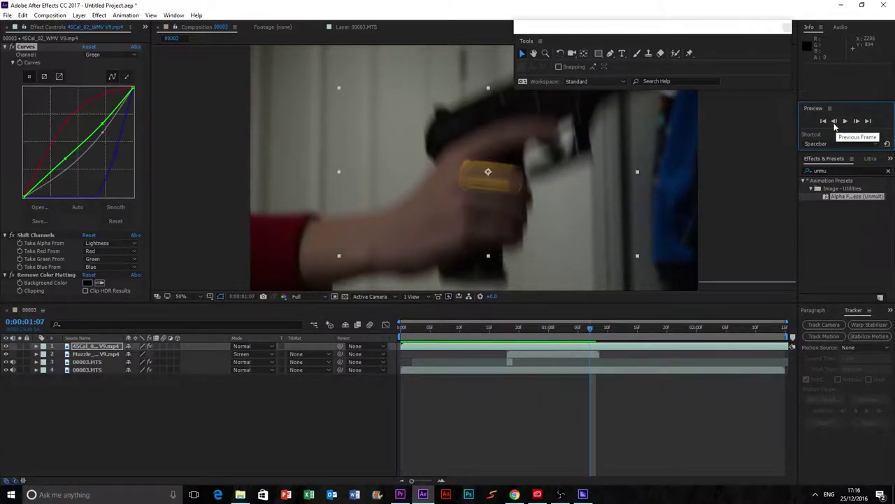
Step: Shift the 45Cal_02 shell layer in time so that it starts at 0:00:00:18, together with the muzzle flash
scroll(638, 190, down, 2)
click(485, 172)
scroll(487, 178, up, 4)
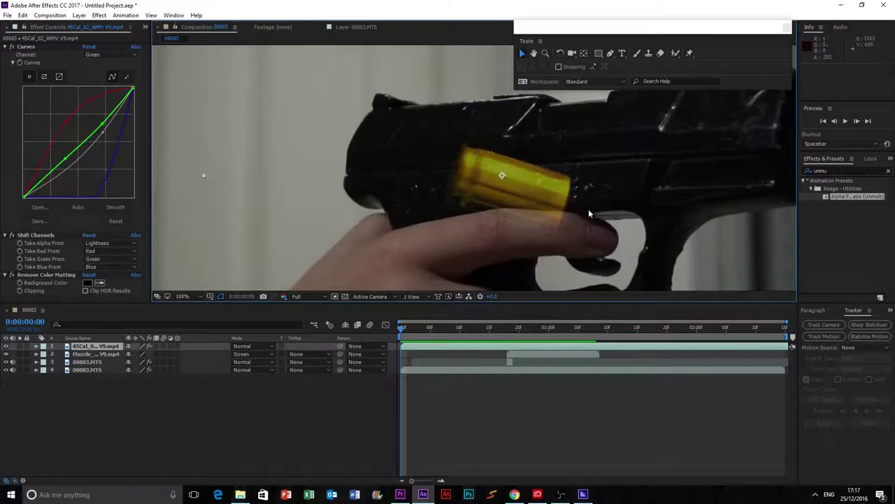
drag(426, 344, 531, 354)
click(505, 327)
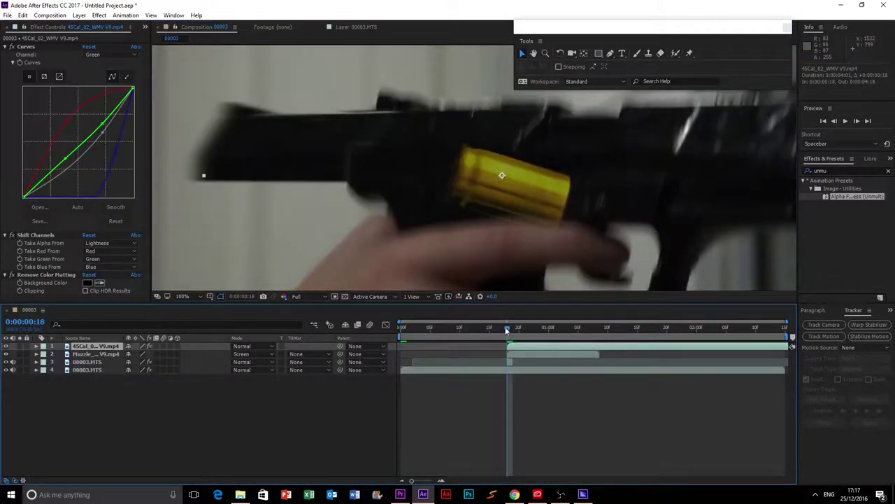
Step: Move the shell casing to about 1090, 404 on top of the pistol, scale it to about 57% by 42%, and preview the shot
scroll(550, 157, down, 2)
scroll(531, 156, down, 1)
drag(532, 158, 519, 169)
scroll(532, 157, up, 1)
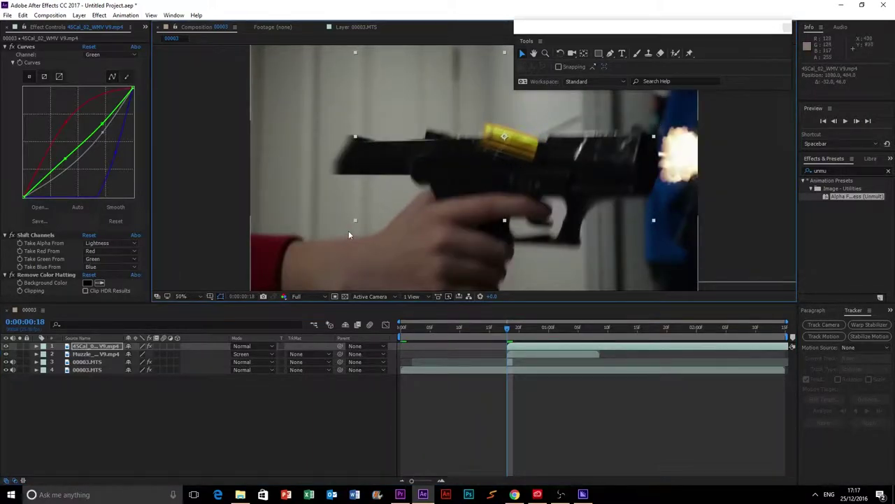
drag(356, 221, 420, 180)
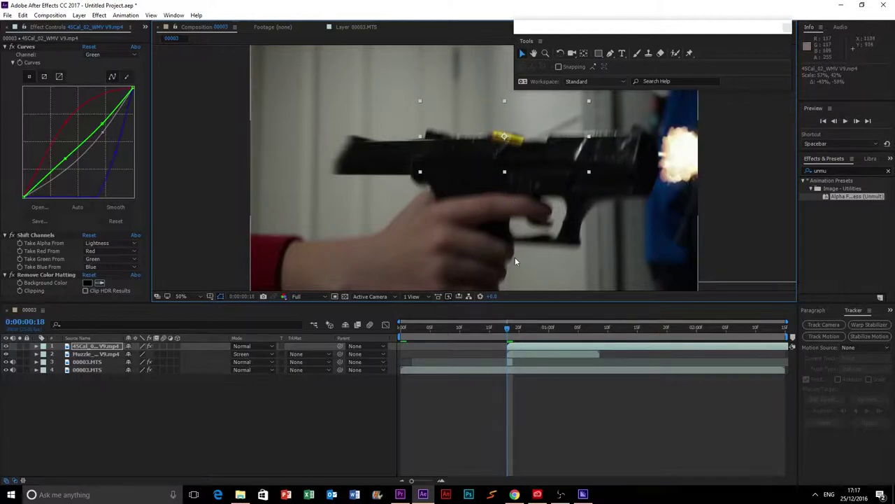
click(841, 119)
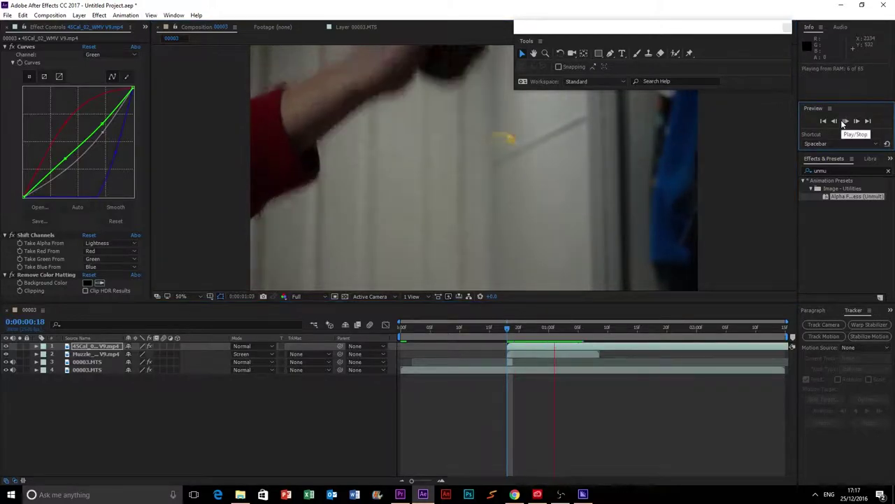
click(842, 120)
click(824, 119)
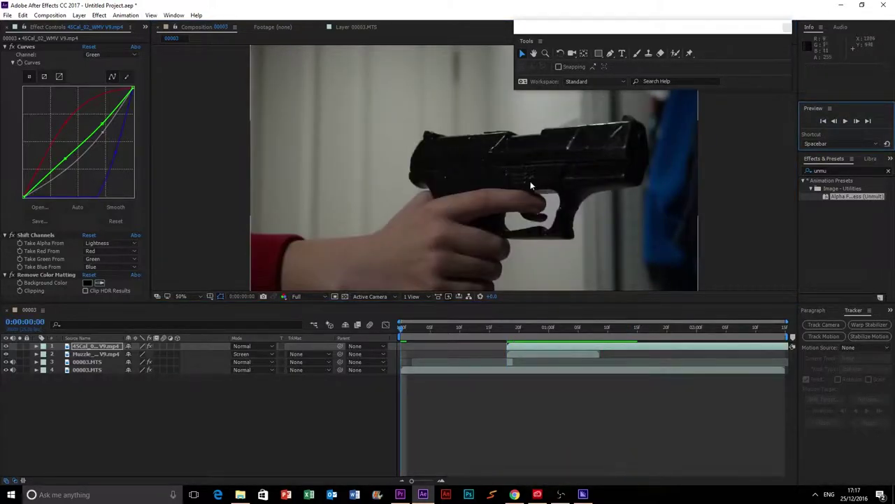
Step: Keyframe the shell layer's Position at 0:00:00:18 and move it past the frame's left edge to -192, 800 at 0:00:00:21
drag(501, 327, 507, 326)
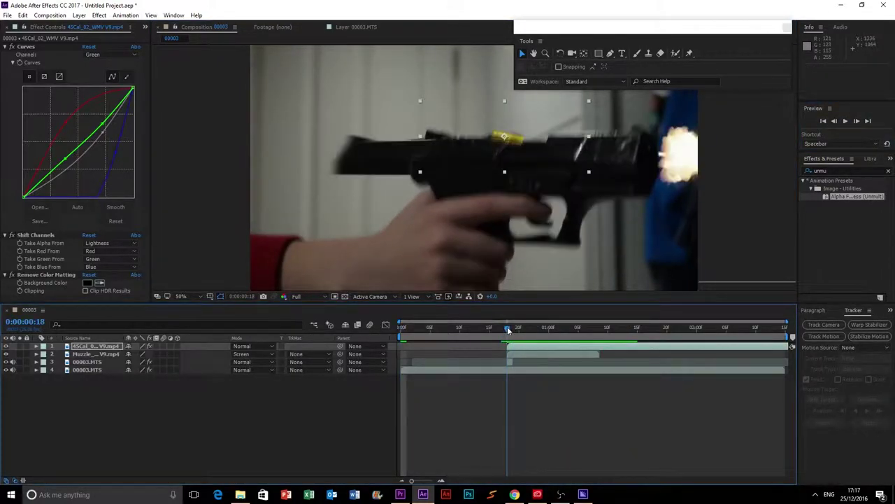
click(37, 346)
click(44, 363)
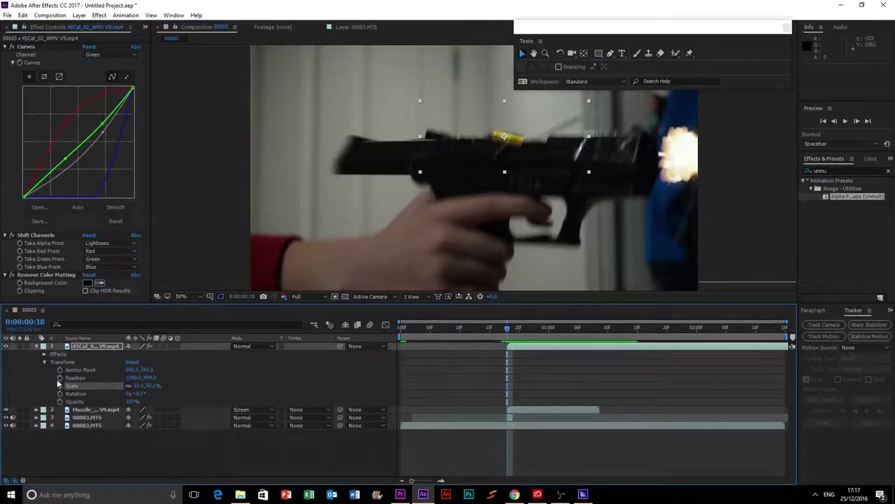
click(60, 378)
drag(511, 331, 526, 331)
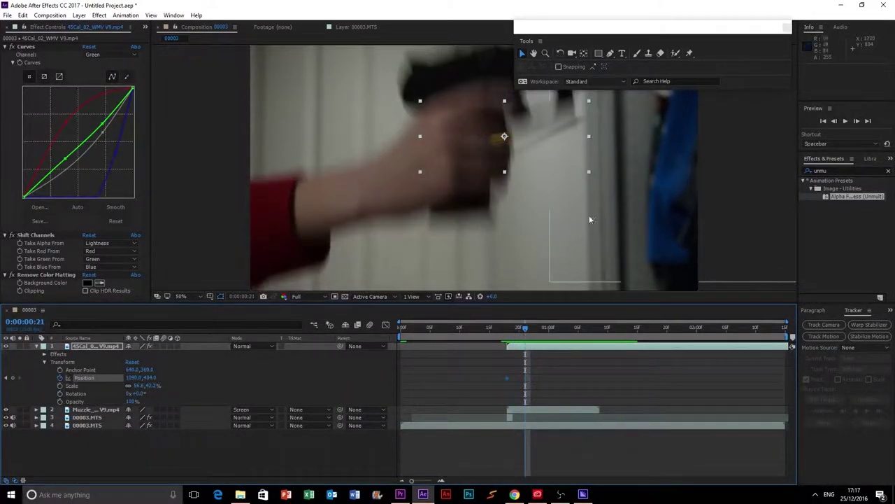
mouse_move(469, 168)
mouse_down()
mouse_move(224, 255)
mouse_move(171, 259)
mouse_up()
key(comma)
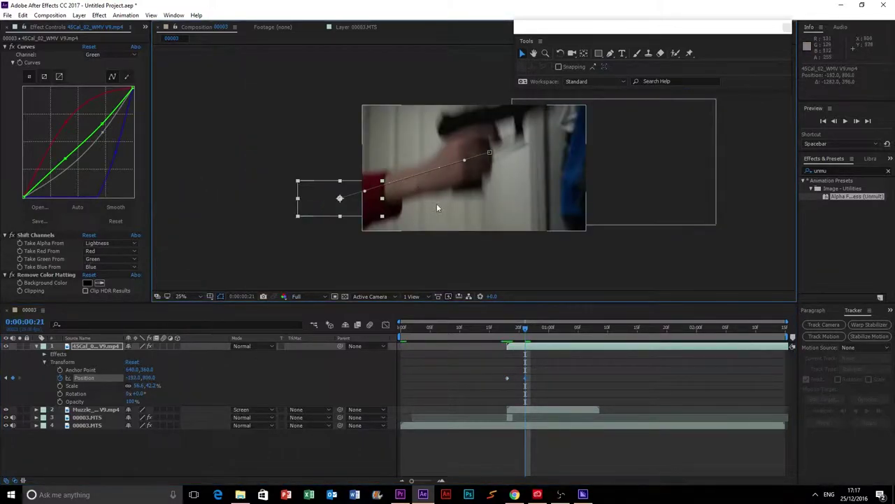
Step: Bend both ends of the casing's motion path upward into an arc and preview the ejection from the clip's start
drag(364, 193, 341, 153)
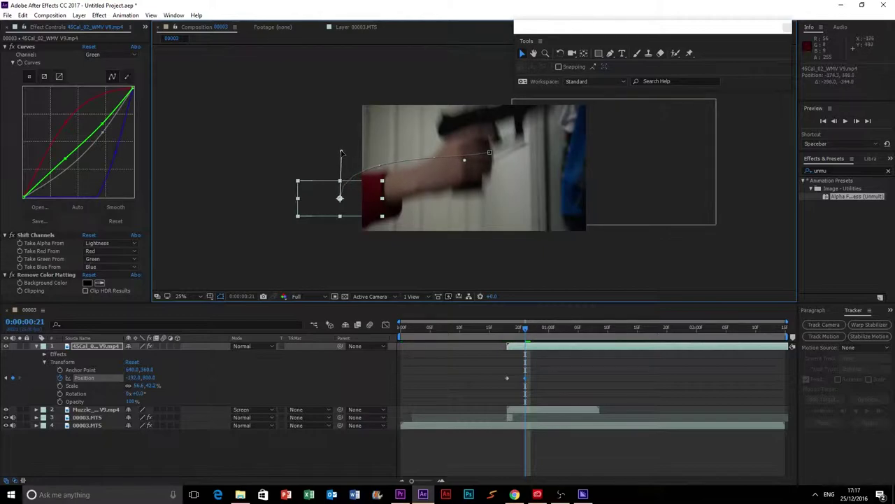
drag(489, 151, 472, 124)
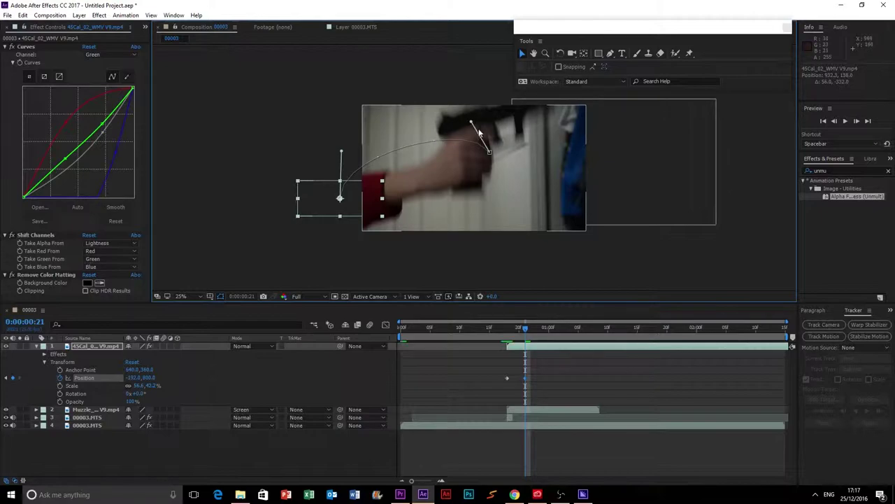
click(332, 253)
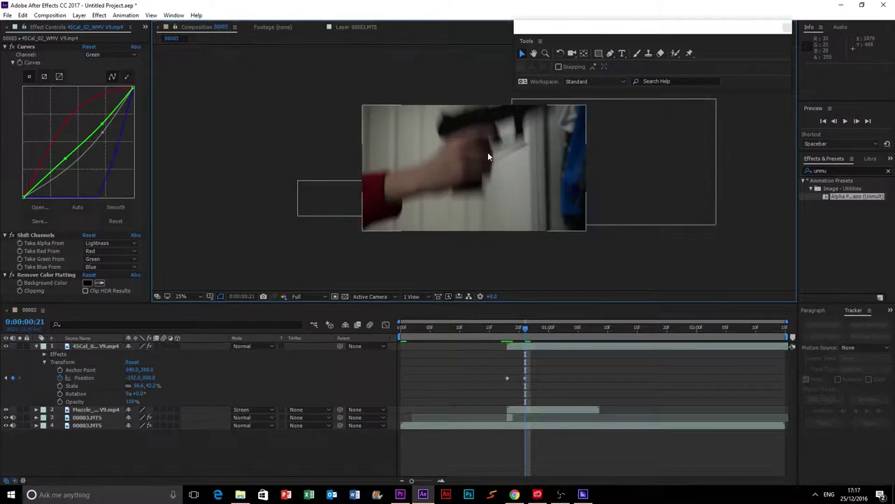
click(507, 333)
mouse_move(510, 331)
mouse_down()
mouse_move(526, 330)
mouse_move(508, 327)
mouse_up()
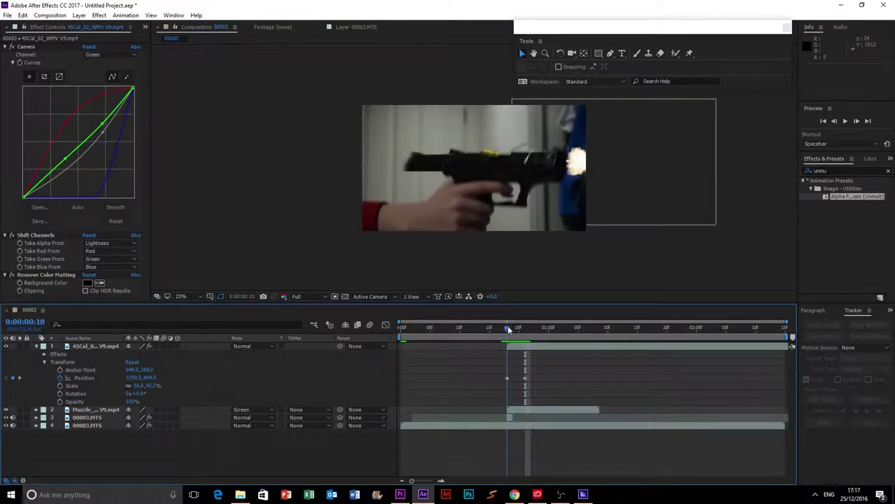
click(824, 121)
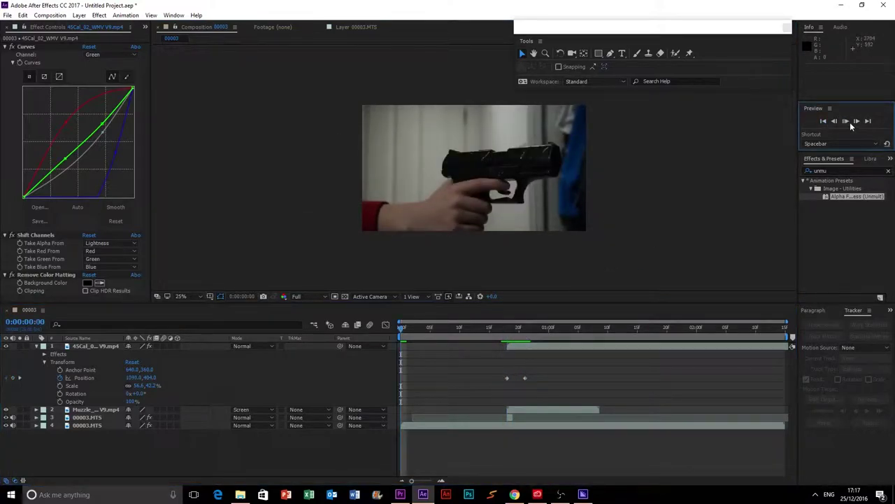
click(845, 121)
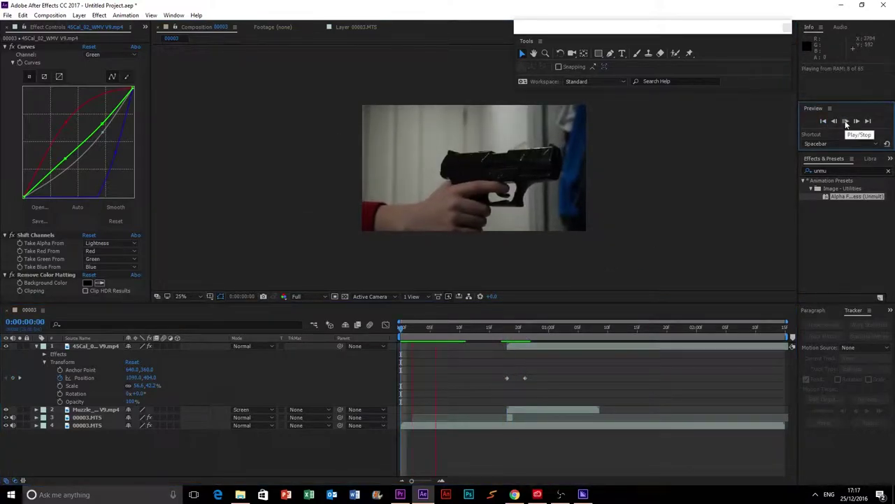
click(846, 121)
click(835, 122)
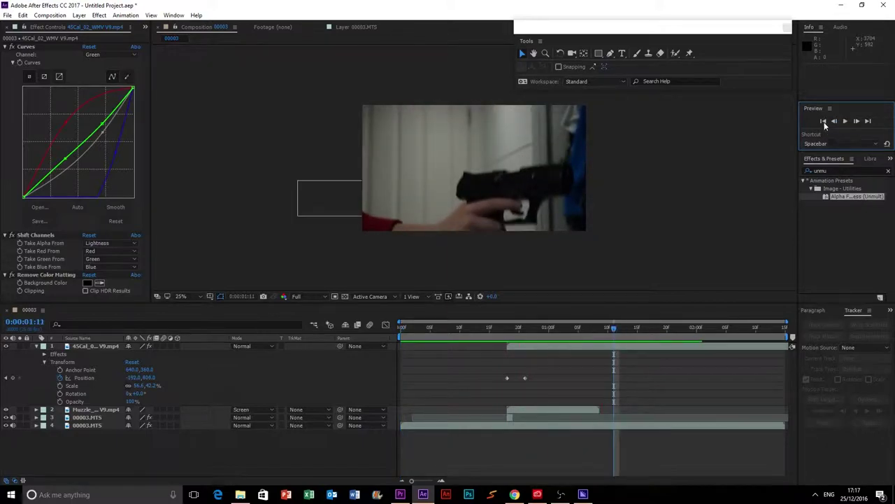
click(824, 122)
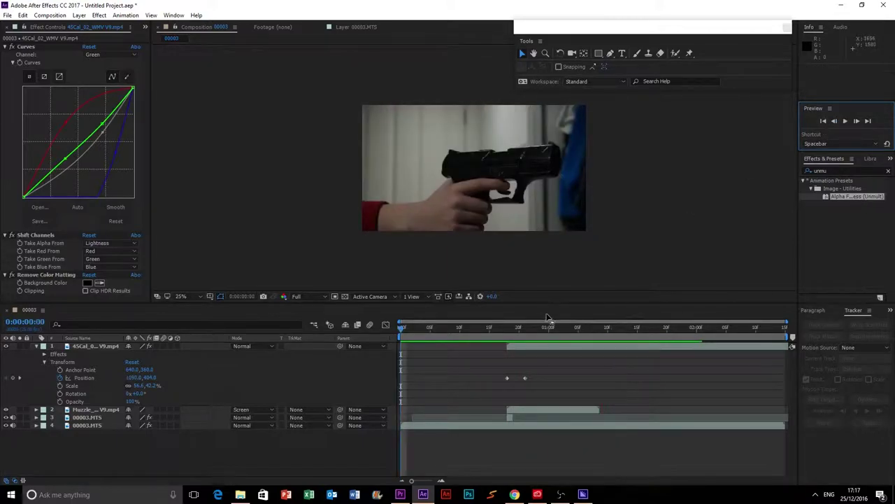
Step: Time-stretch the 45Cal_02 shell layer with a stretch factor of 50, holding its in-point, and play the result back
click(506, 327)
right_click(514, 346)
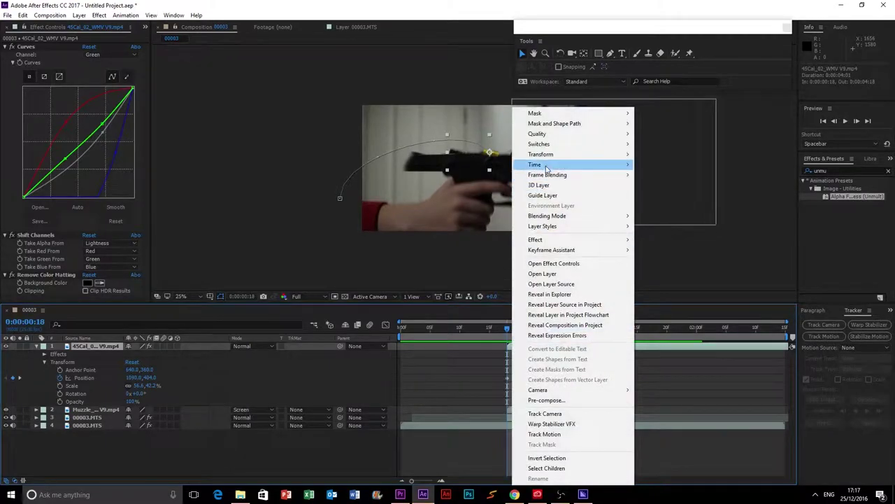
mouse_move(547, 165)
click(661, 186)
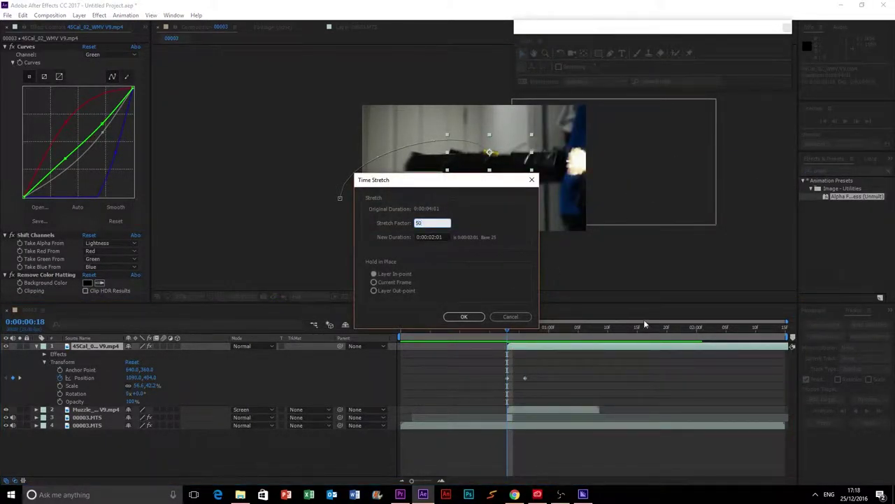
click(463, 316)
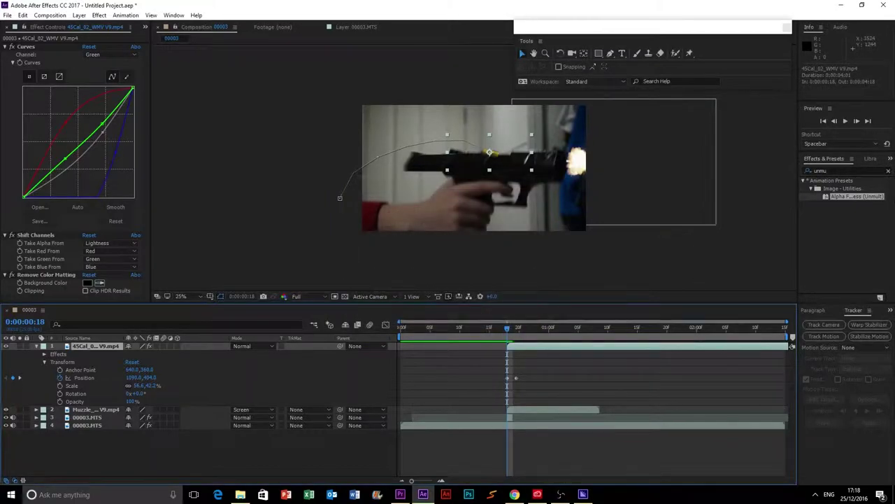
click(845, 122)
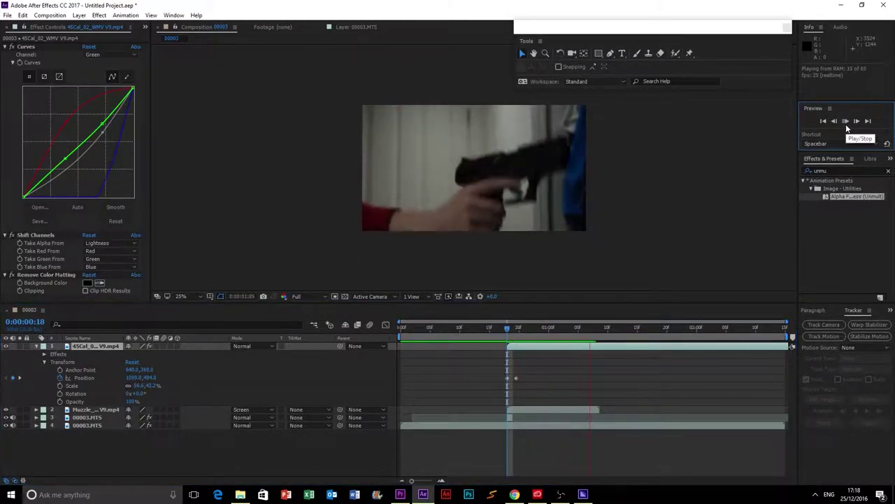
click(827, 121)
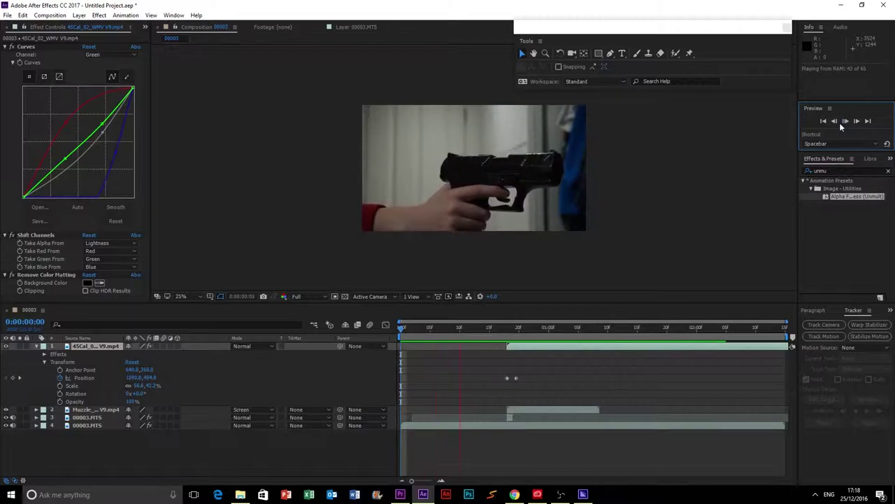
click(840, 123)
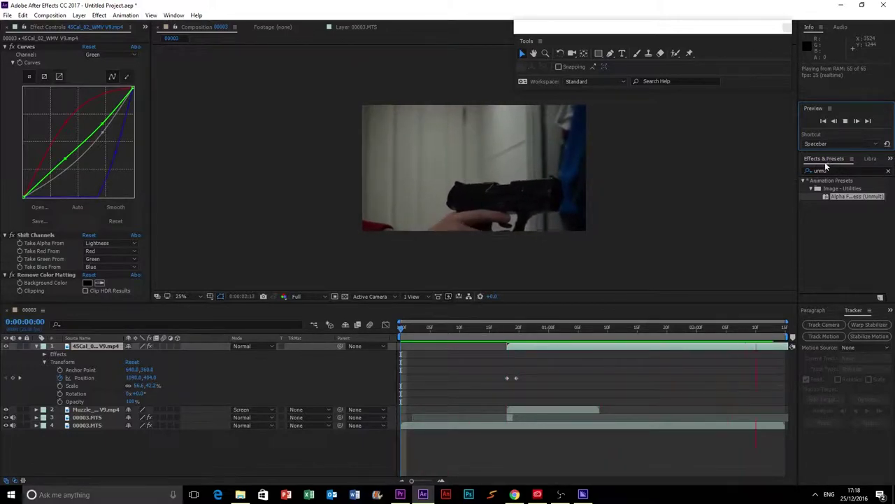
click(844, 122)
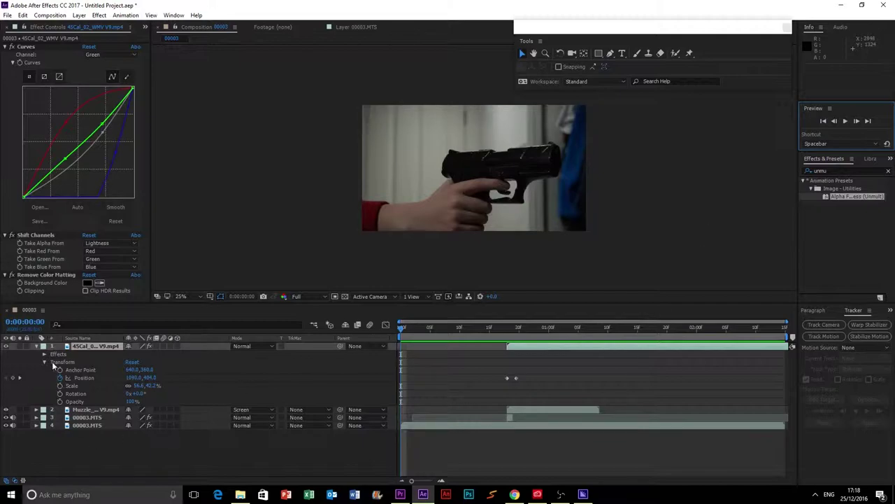
Step: At 0:00:00:18, enlarge the Muzzle_Flash_16 layer and shift it right so the flash sits at the end of the barrel
click(36, 345)
drag(521, 326, 507, 326)
click(512, 269)
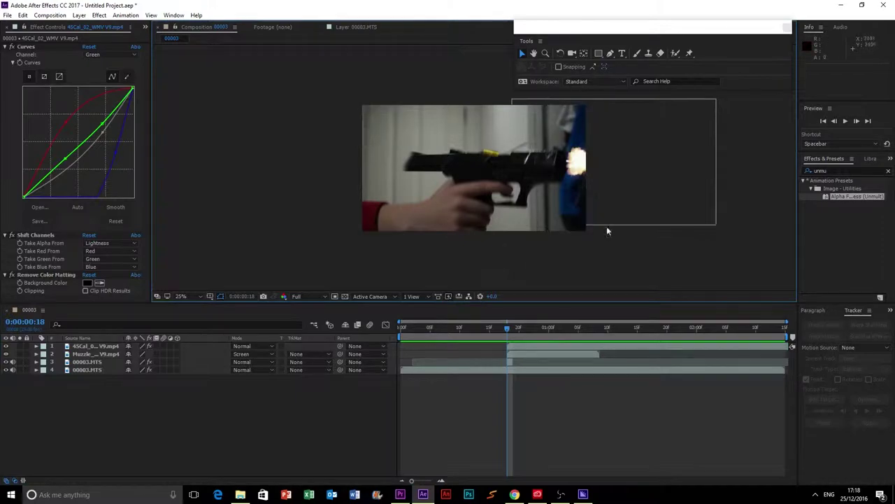
click(586, 165)
click(490, 152)
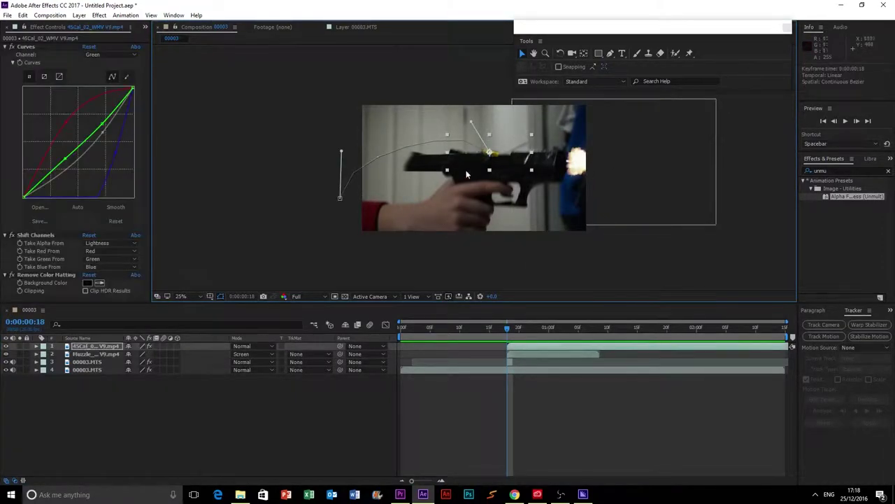
click(420, 252)
click(607, 160)
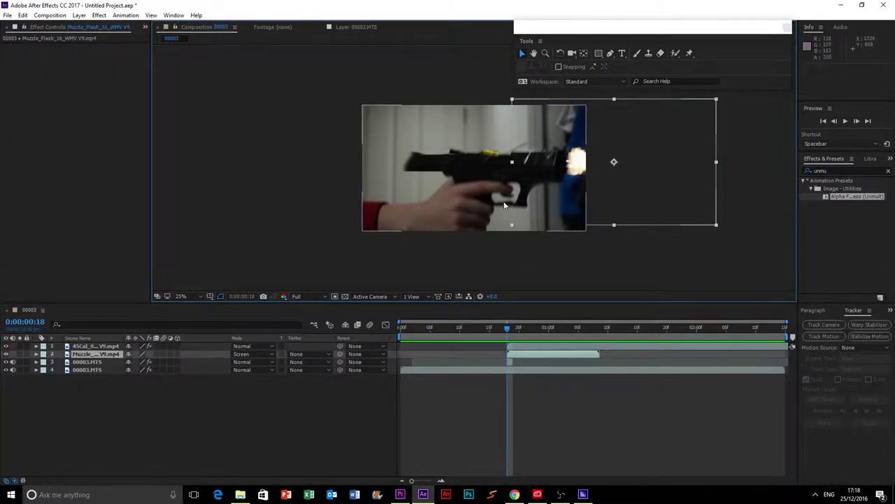
click(501, 247)
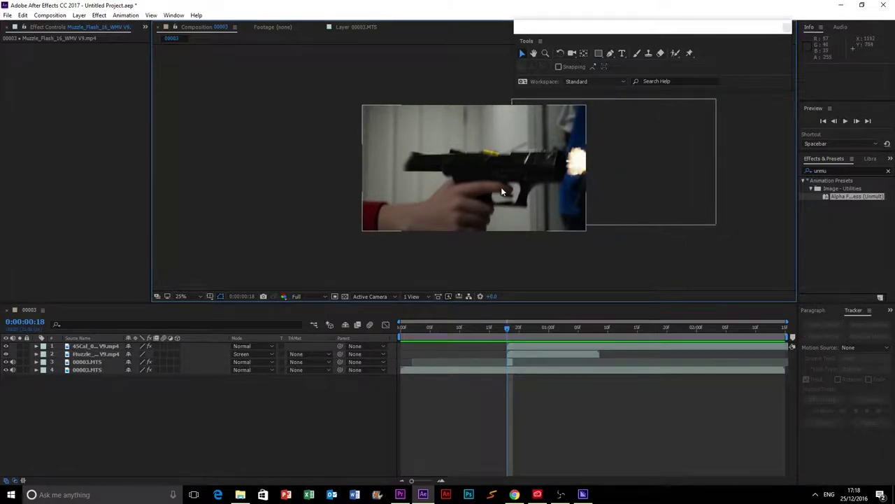
click(513, 223)
drag(512, 226, 475, 241)
drag(516, 208, 536, 209)
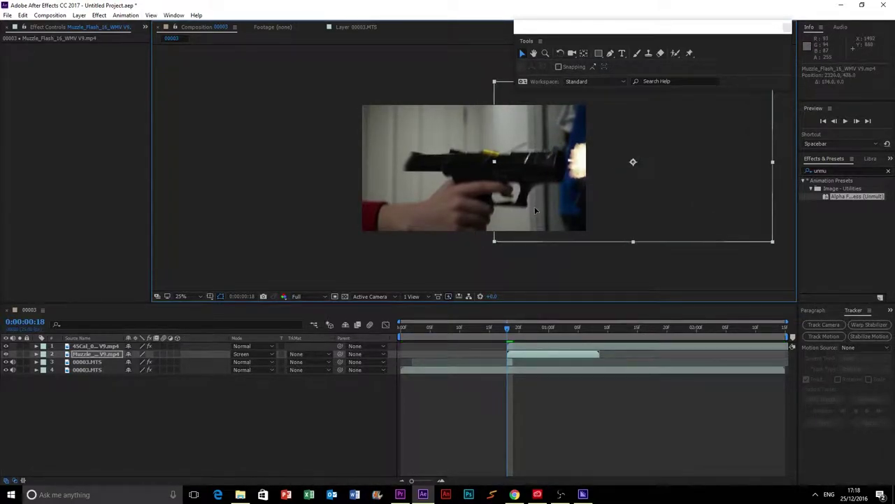
click(570, 250)
Step: Clear the effects search, add a new adjustment layer and place it at the top of the layer stack
click(458, 212)
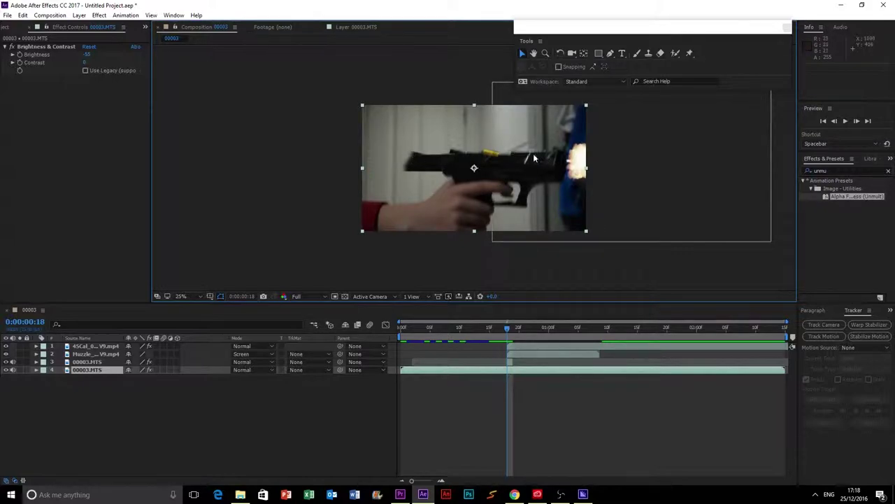
key(period)
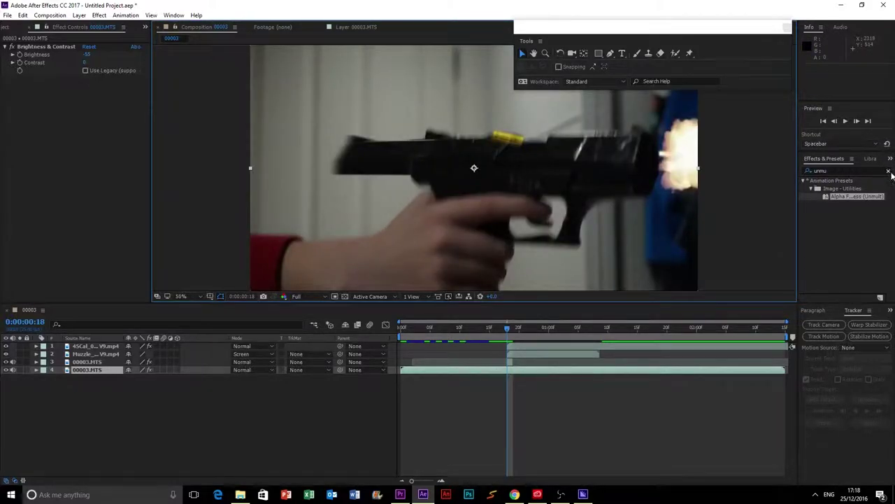
click(889, 171)
key(comma)
right_click(413, 326)
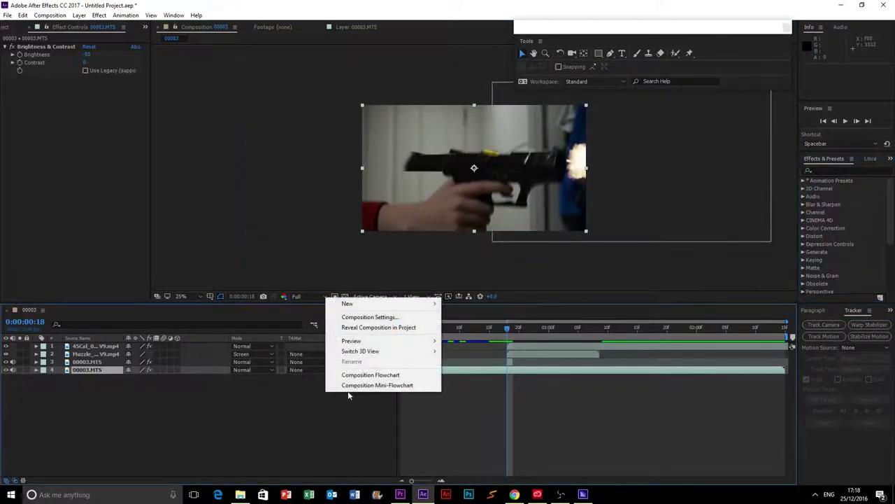
mouse_move(367, 304)
click(475, 378)
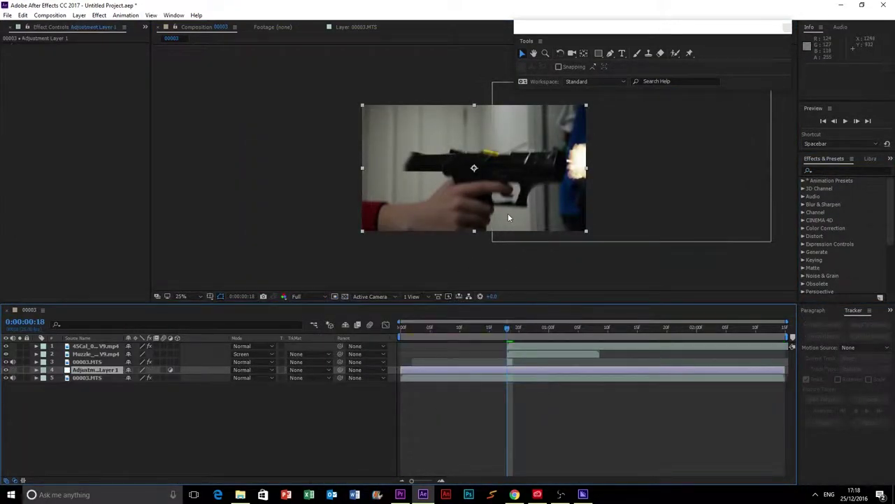
drag(105, 372, 105, 343)
key(period)
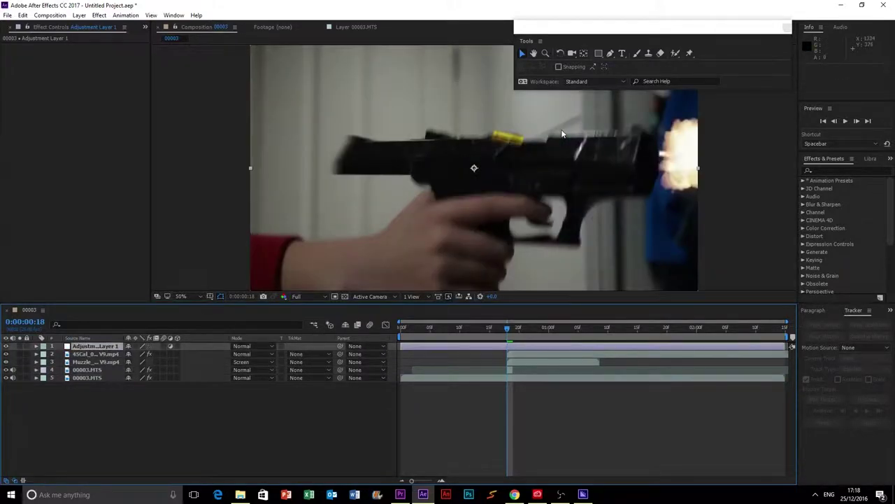
Step: Draw a closed Pen mask on the adjustment layer around the index finger and gripping hand, and set the layer's blending mode to Lighten
click(610, 53)
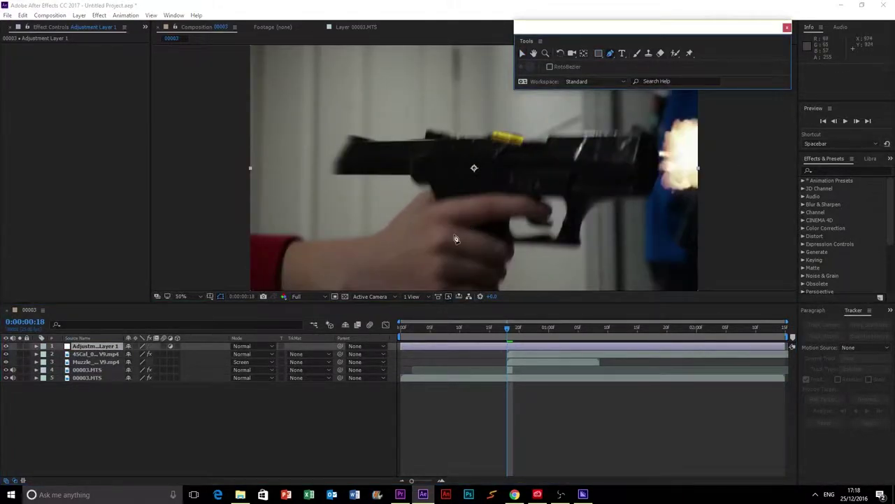
click(521, 200)
click(444, 205)
key(ctrl+z)
click(520, 210)
click(447, 220)
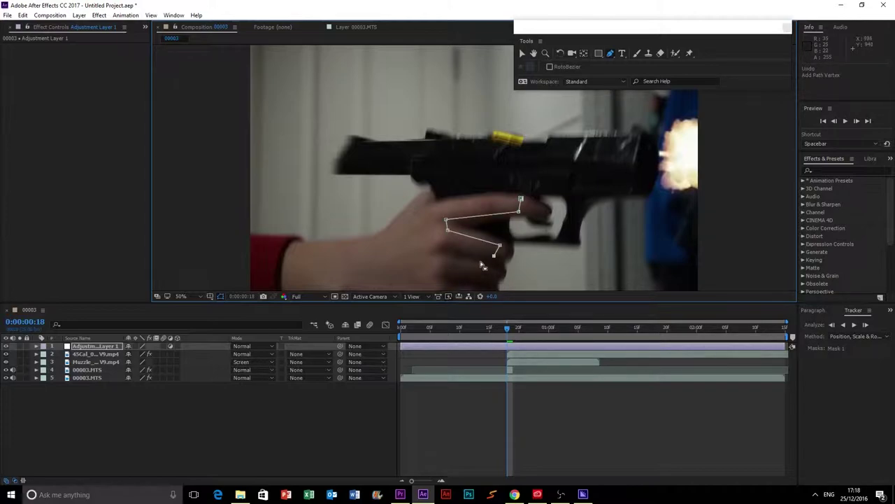
key(comma)
click(482, 230)
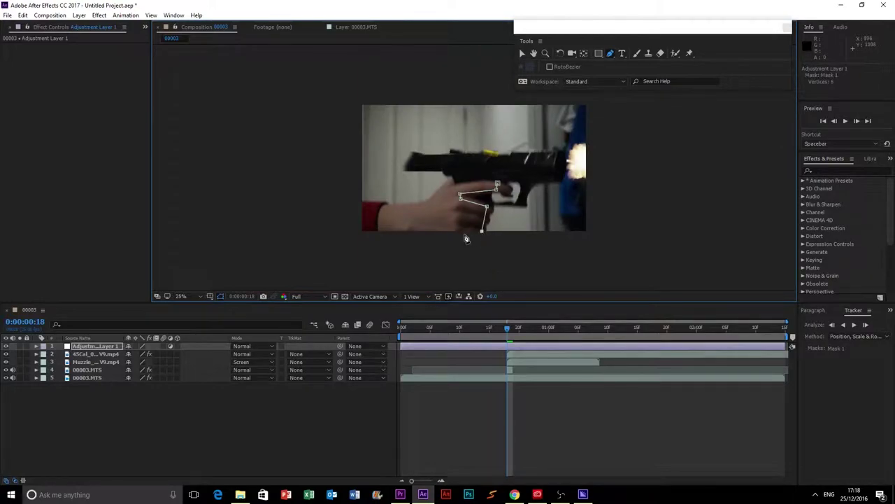
click(445, 230)
click(441, 194)
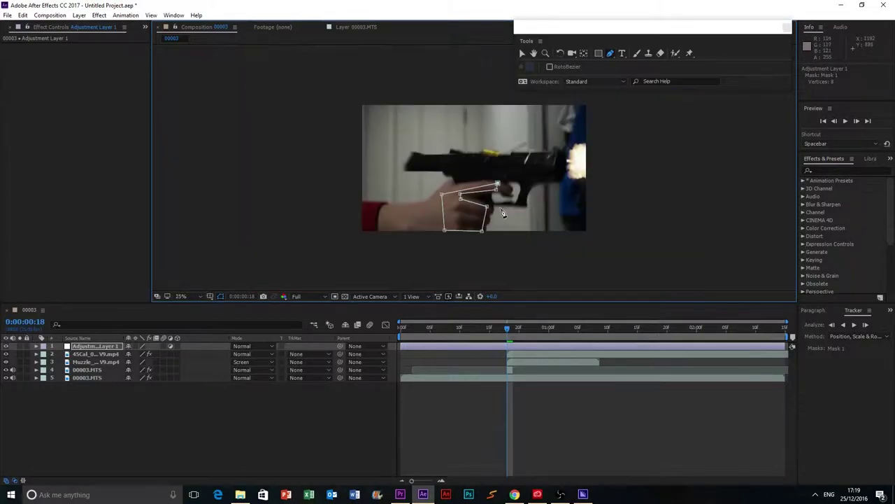
click(266, 346)
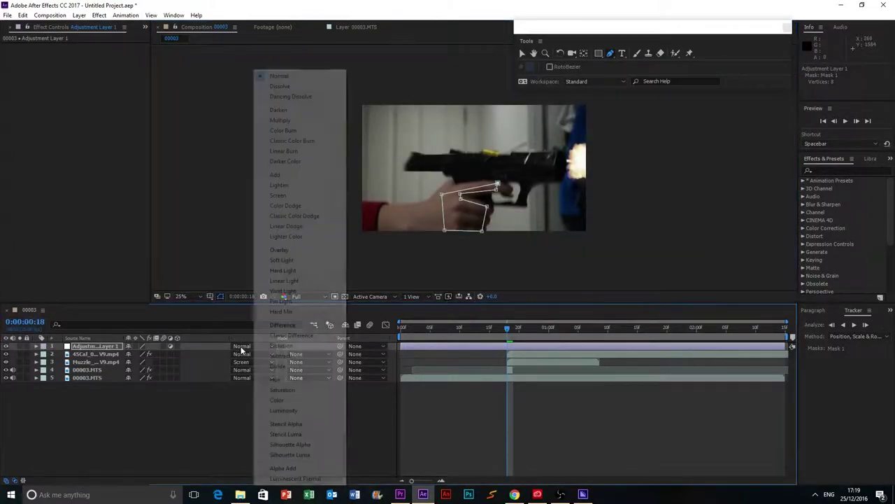
click(285, 185)
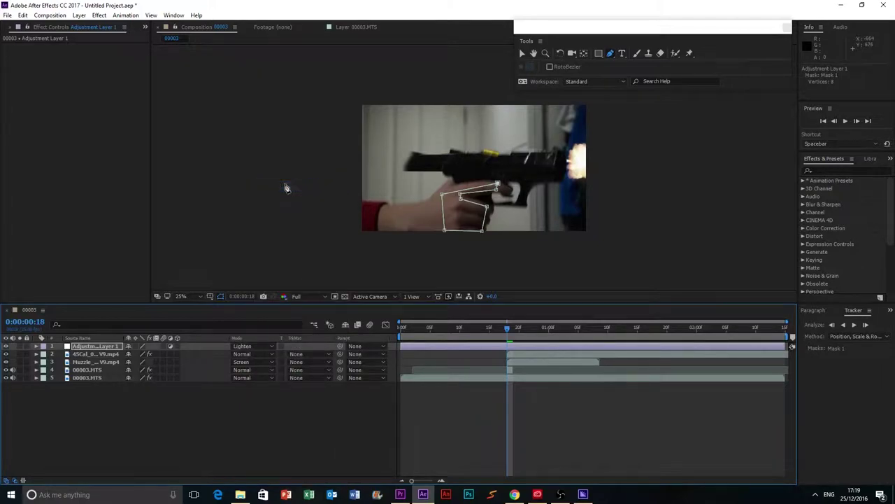
Step: Apply the Curves effect to the adjustment layer and raise the RGB curve's midpoint to brighten the masked hand
click(813, 167)
key(c)
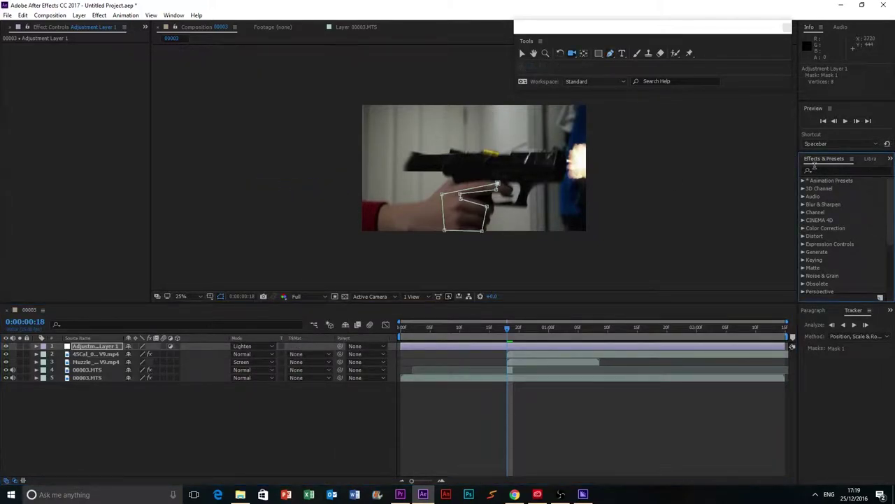
click(824, 170)
text(cur)
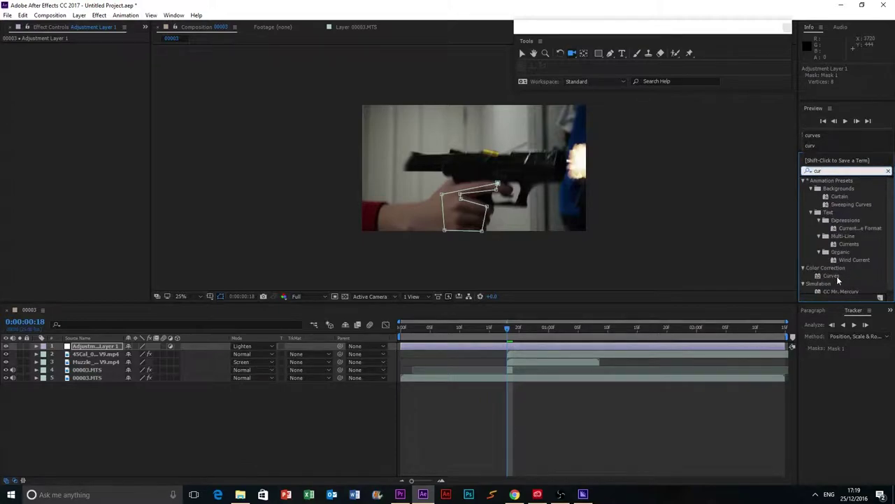
drag(831, 276, 91, 102)
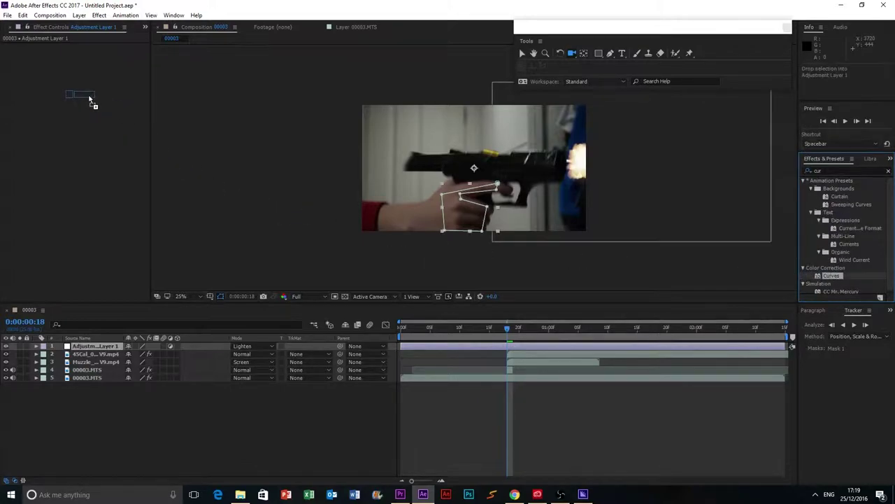
drag(70, 64, 70, 64)
drag(93, 128, 84, 114)
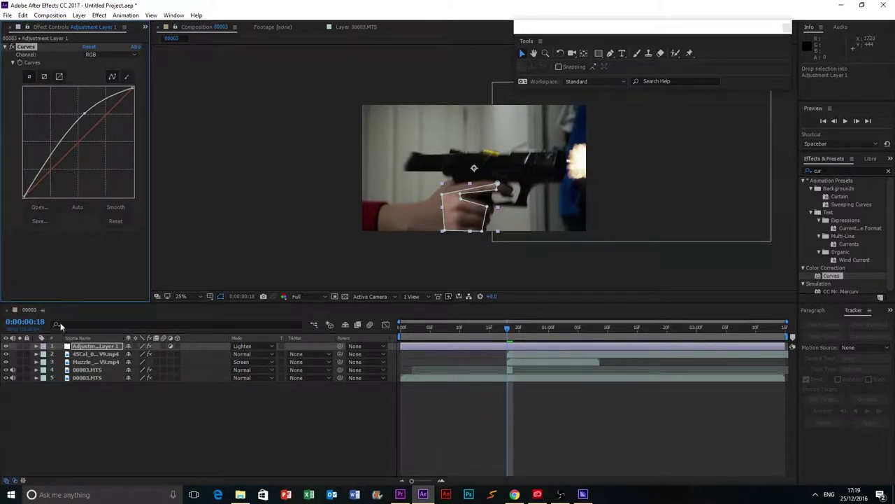
Step: Soften Mask 1 on the adjustment layer with a Mask Feather of about 96 pixels and inspect the hand up close
click(37, 347)
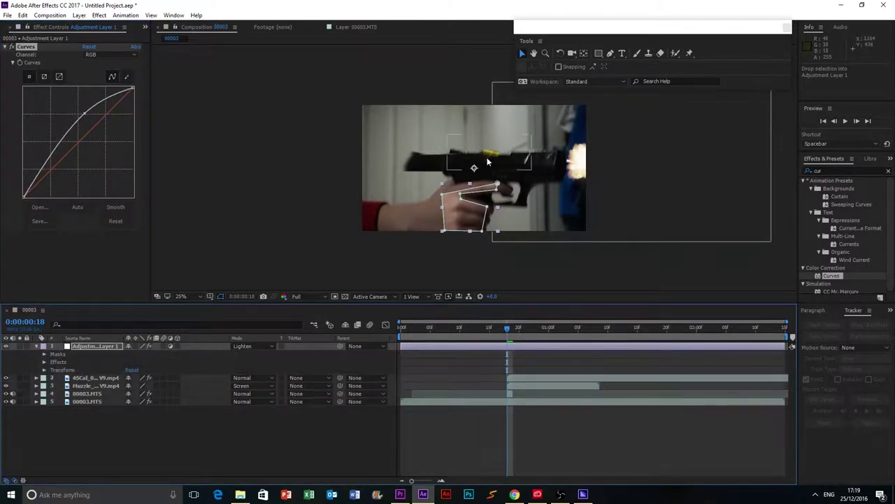
click(44, 361)
click(44, 362)
click(41, 352)
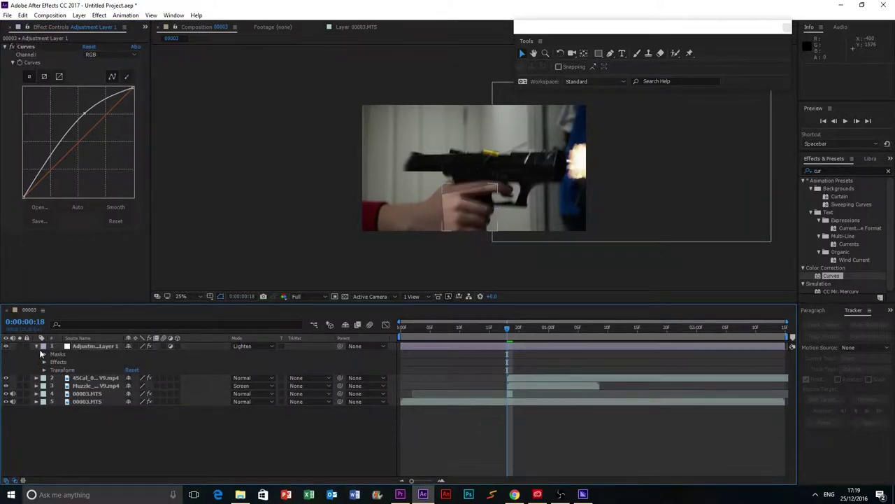
click(45, 354)
click(448, 217)
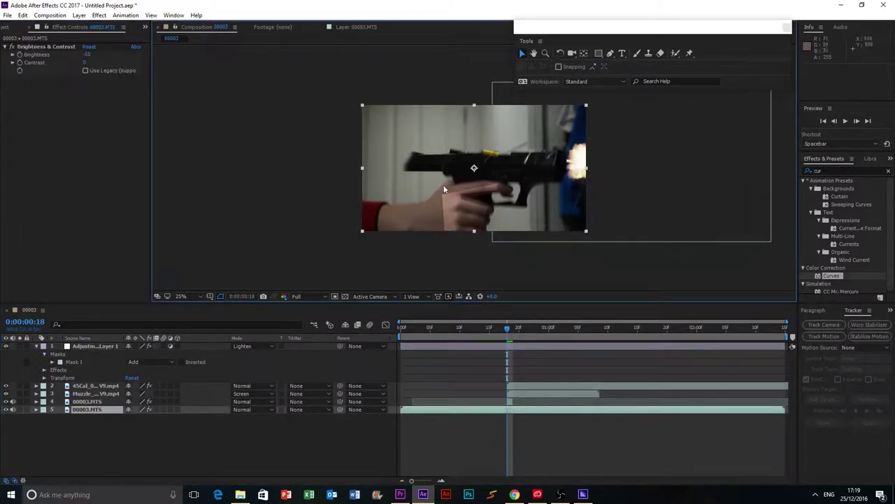
click(52, 362)
drag(138, 378, 182, 380)
click(663, 241)
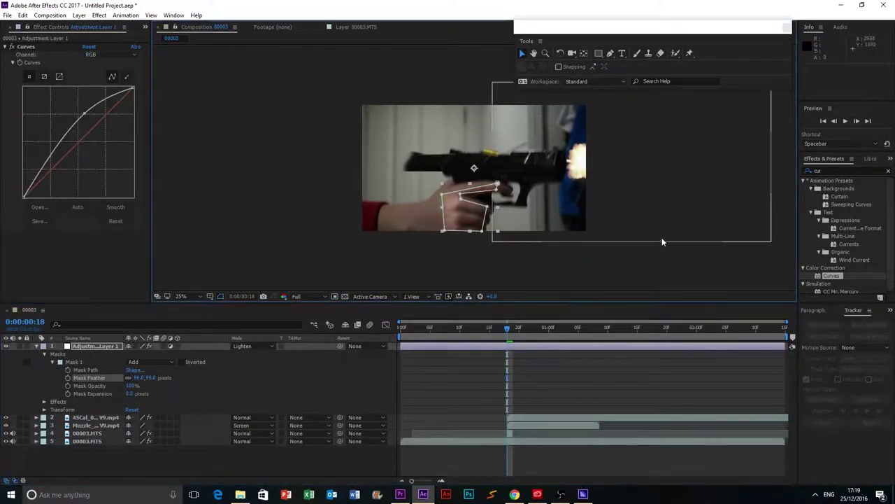
click(603, 289)
key(period)
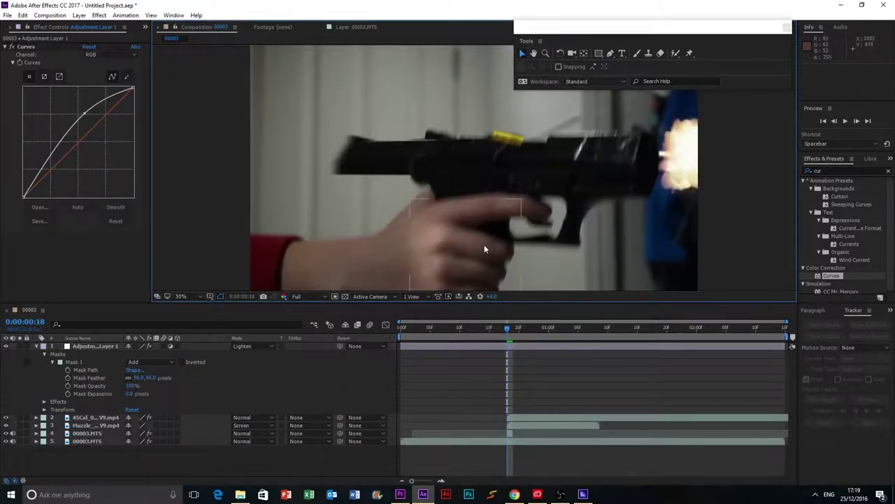
key(comma)
Step: Trim the adjustment layer so it starts at 0:00:00:18 and ends at 0:00:00:21
click(90, 378)
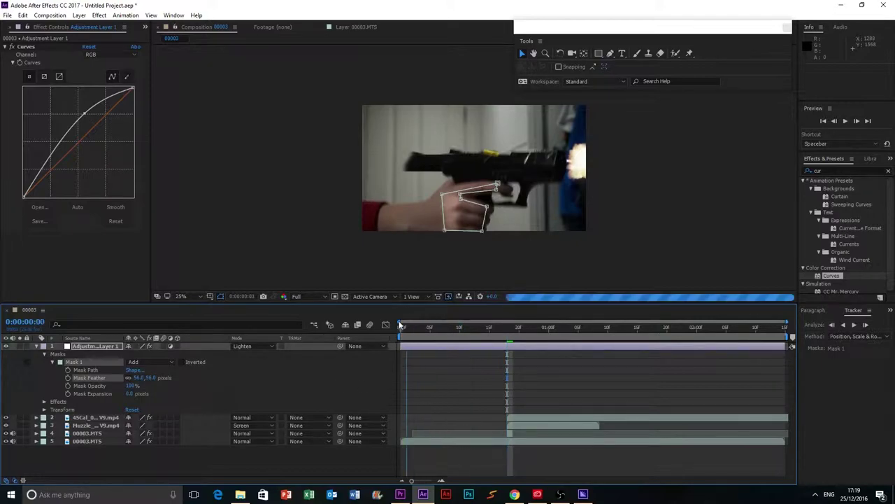
key(Home)
drag(401, 346, 509, 355)
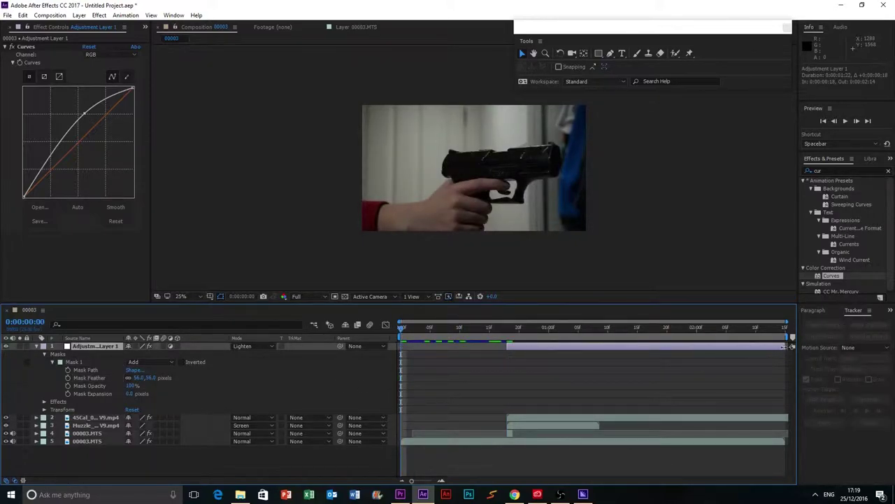
drag(790, 346, 530, 343)
Step: Keyframe the adjustment layer's Opacity from 100% at 0:00:00:18 down to 0% at 0:00:00:20
click(507, 327)
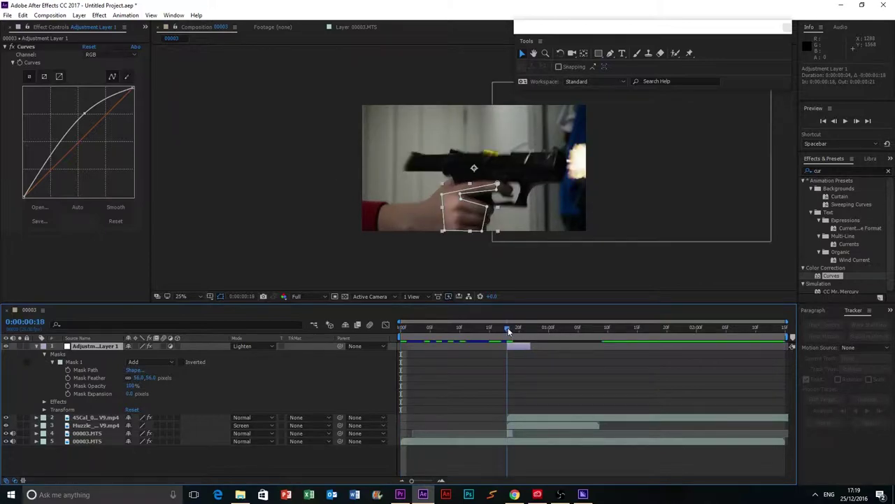
click(54, 362)
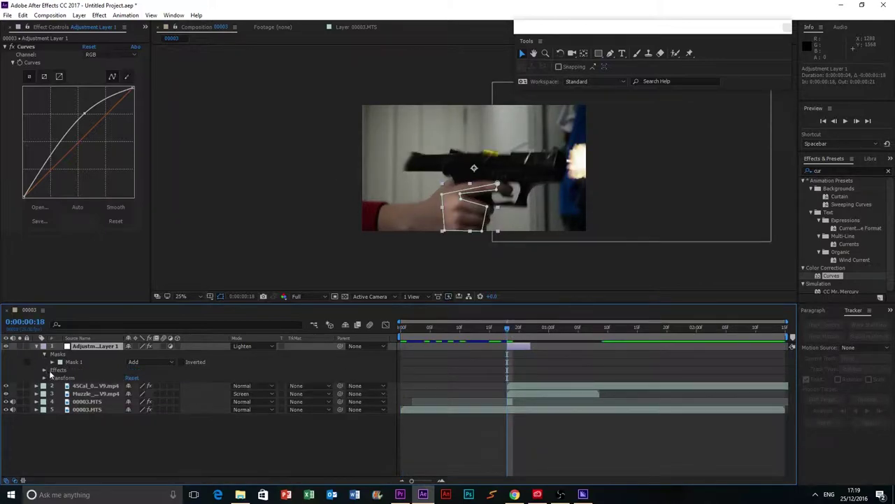
click(44, 377)
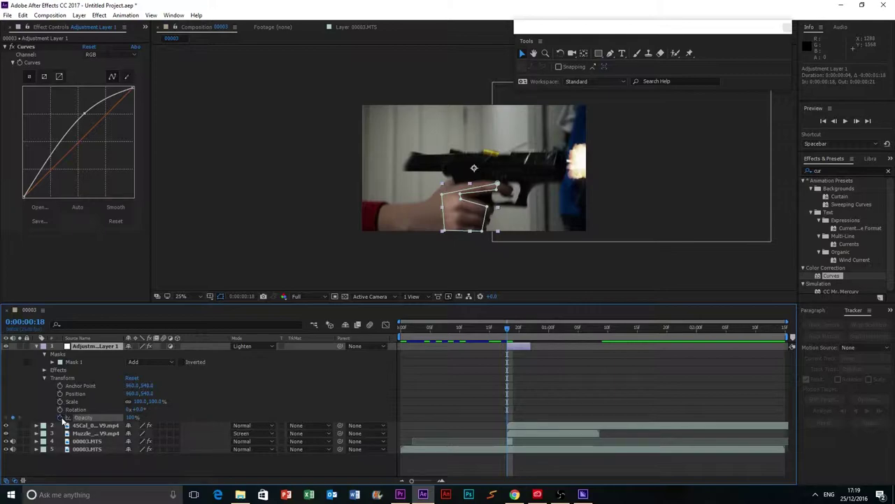
click(60, 417)
key(Page_Down)
key(Page_Down)
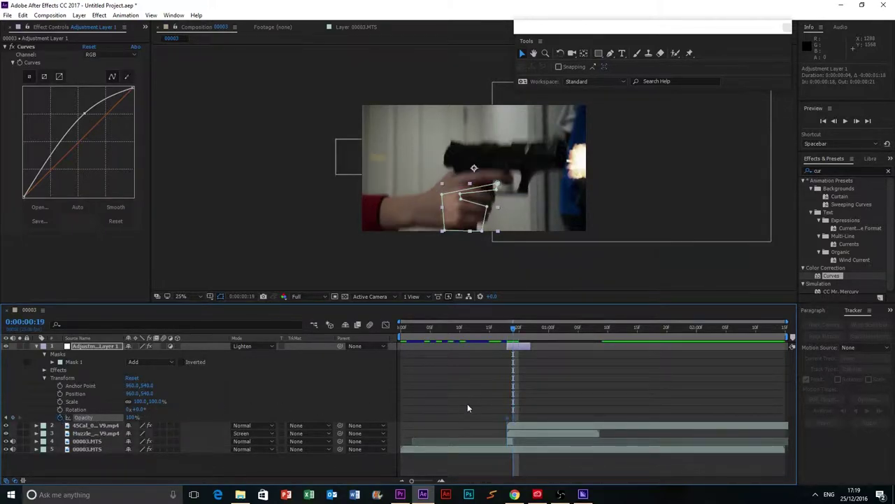
click(130, 418)
text(0)
key(Return)
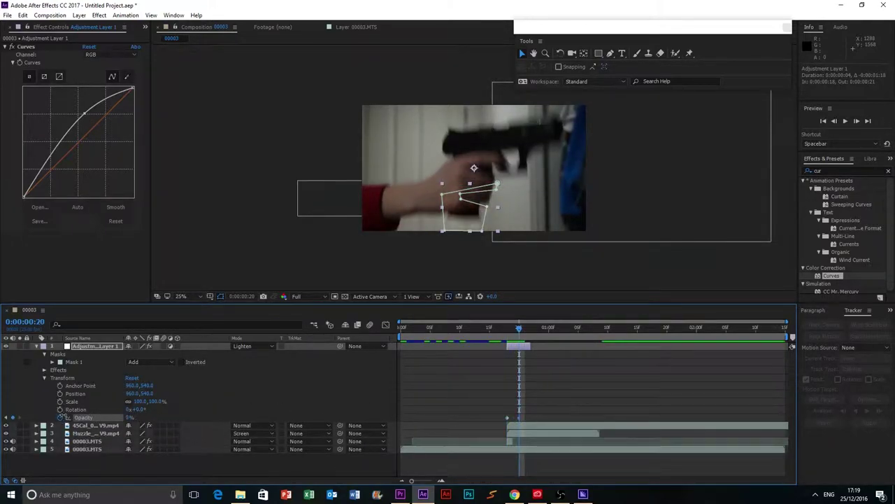
Step: Preview the shot from the start of the composition and return to the first frame
drag(517, 327, 375, 322)
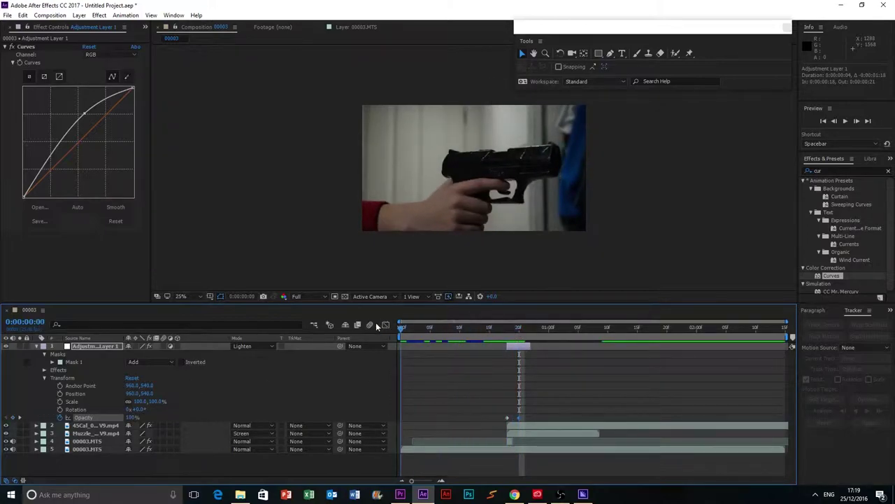
click(844, 121)
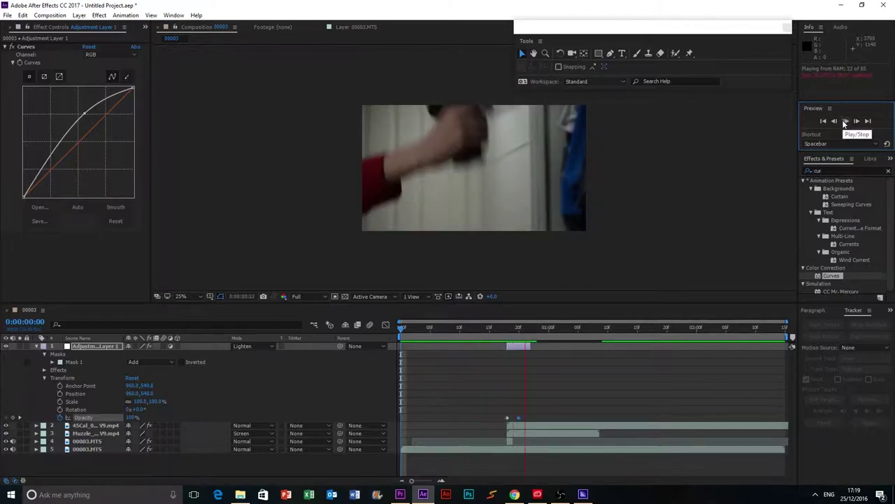
click(844, 123)
click(822, 123)
Step: At 0:00:00:19, move the masked adjustment layer straight up to 960, 464 to follow the recoiling hand
drag(506, 328, 510, 328)
drag(463, 219, 463, 211)
key(super)
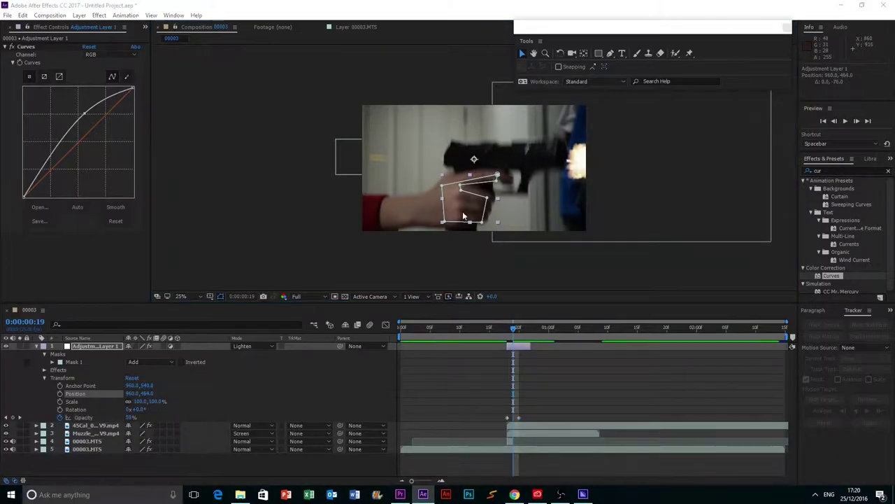
Step: Undo the adjustment layer's last upward move and enable Position keyframing for it at 0:00:00:19
click(520, 253)
key(ctrl+z)
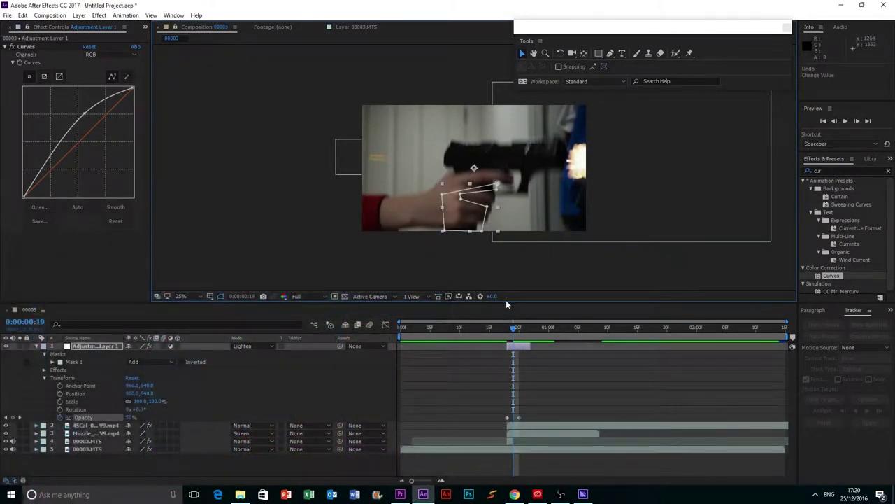
click(59, 393)
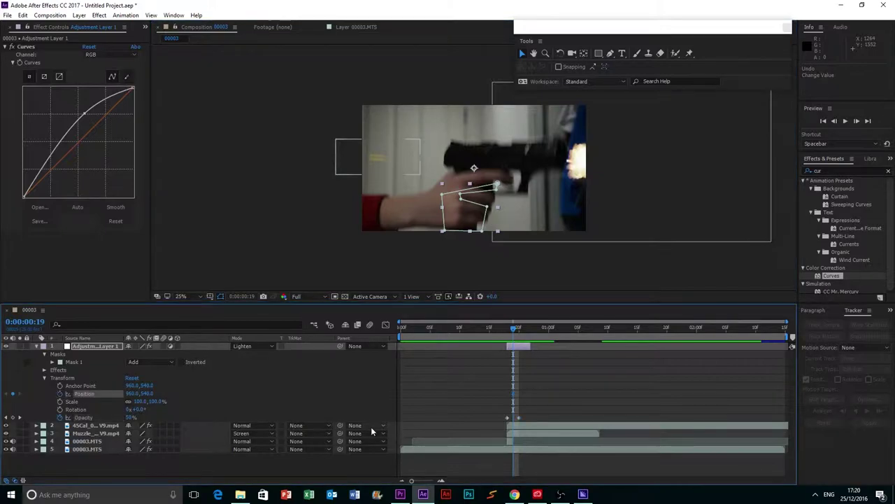
Step: Adjust the masked adjustment layer at 0:00:00:19 and keyframe its position over the hand at 0:00:00:18
key(Page_Down)
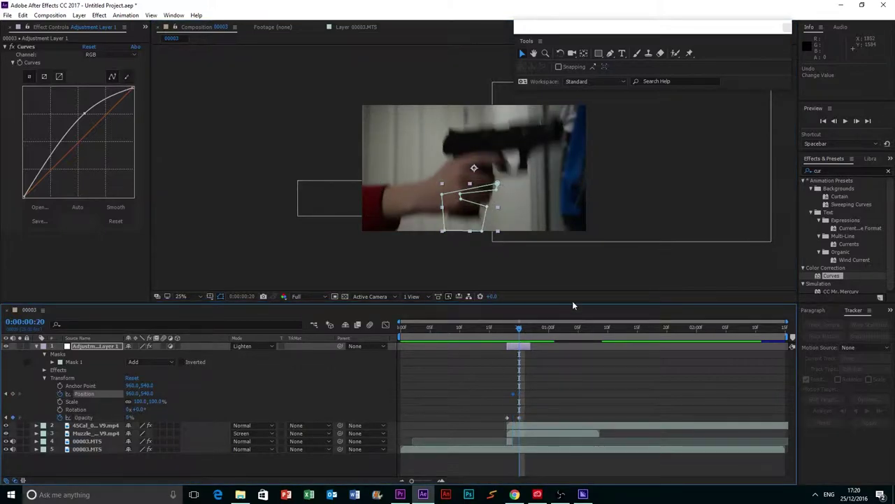
key(Page_Up)
mouse_move(482, 231)
mouse_down()
mouse_move(480, 218)
mouse_move(480, 227)
mouse_up()
key(Page_Up)
click(455, 269)
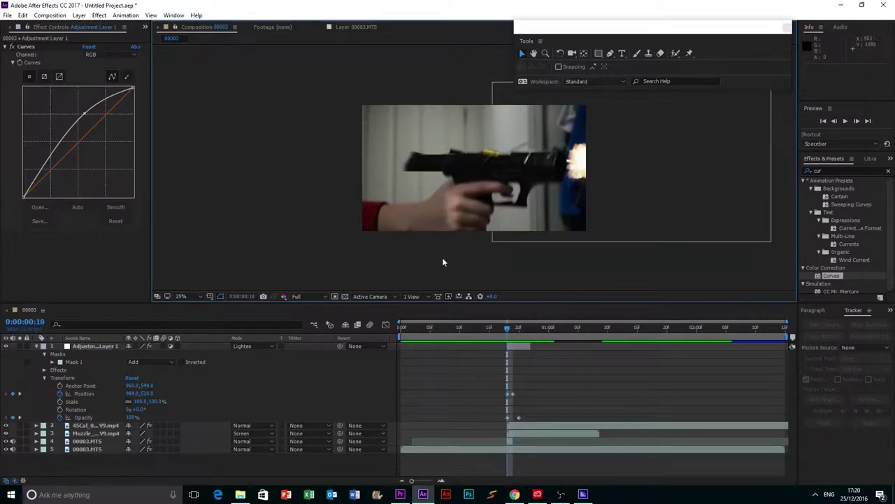
click(449, 231)
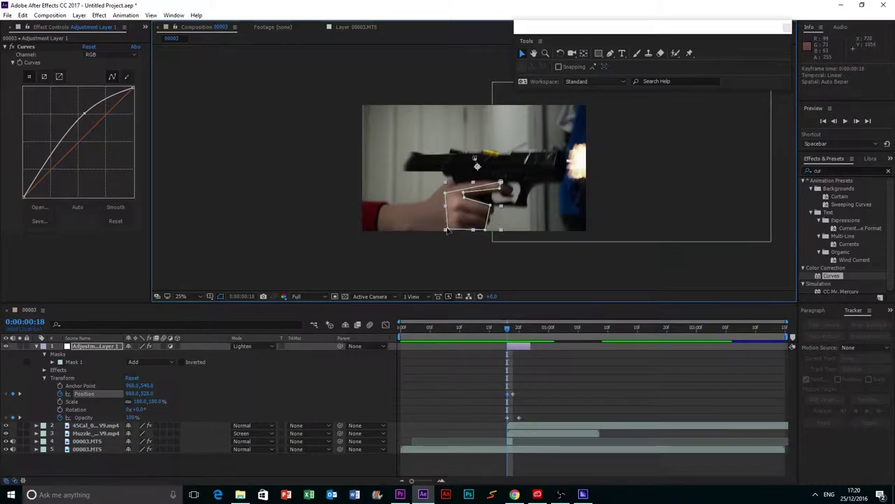
Step: Extend the two wrist-side points of the adjustment layer's mask outward to cover more of the hand at 0:00:00:18
drag(447, 229, 429, 230)
mouse_move(446, 192)
mouse_down()
mouse_move(429, 203)
mouse_move(437, 195)
mouse_up()
click(511, 259)
scroll(465, 252, up, 2)
scroll(464, 252, down, 2)
click(480, 262)
Step: Preview the shot from the first frame to check the light on the hand
drag(505, 329, 400, 329)
click(845, 122)
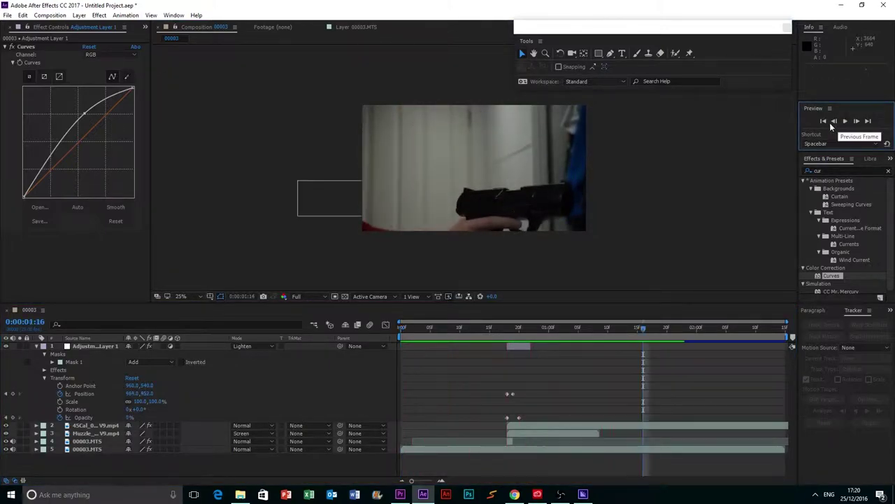
click(824, 122)
scroll(678, 144, down, 1)
click(843, 121)
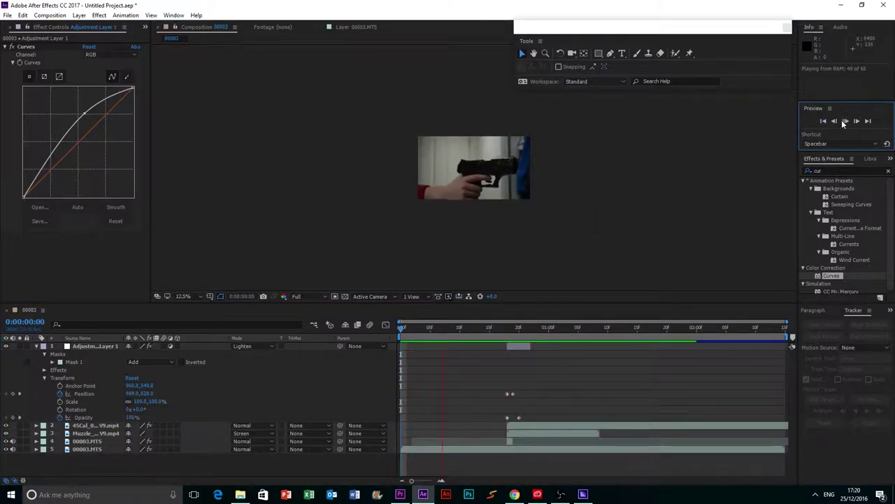
key(space)
click(848, 122)
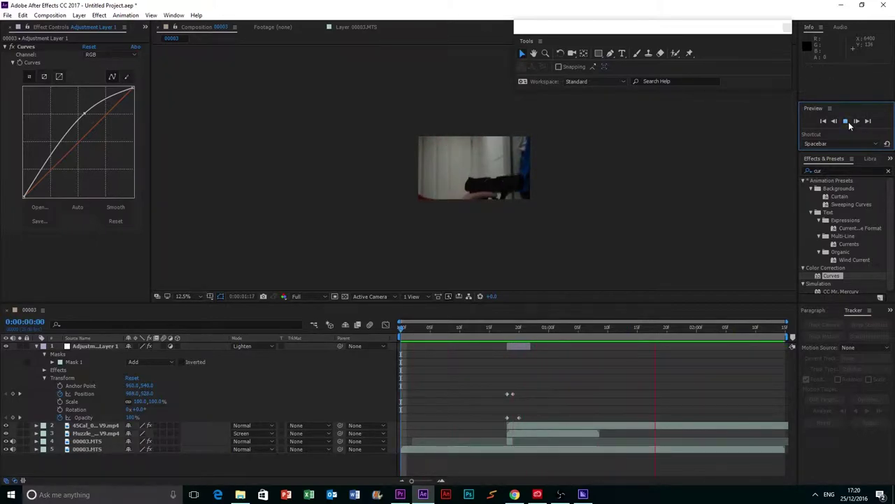
click(847, 122)
Step: Add a second copy of the Muzzle_Flash_16 clip as the uppermost layer at 0:00:00:02 and set its blending mode to Screen
scroll(525, 185, up, 3)
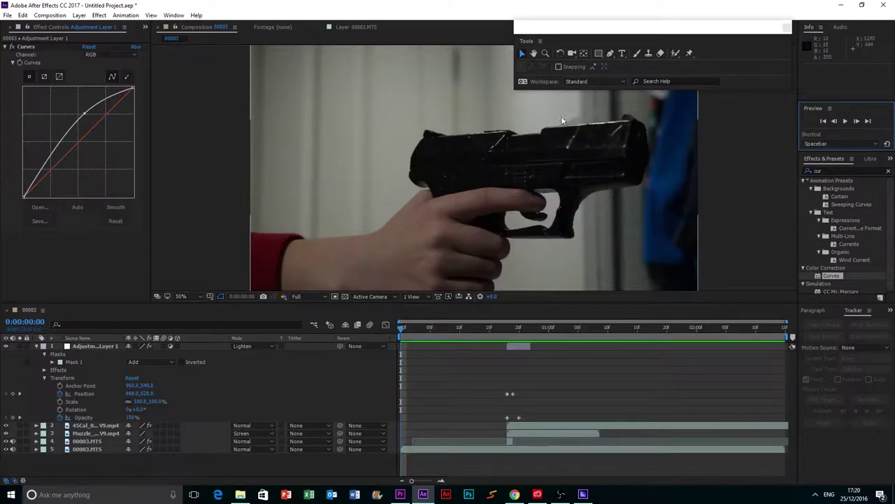
click(5, 47)
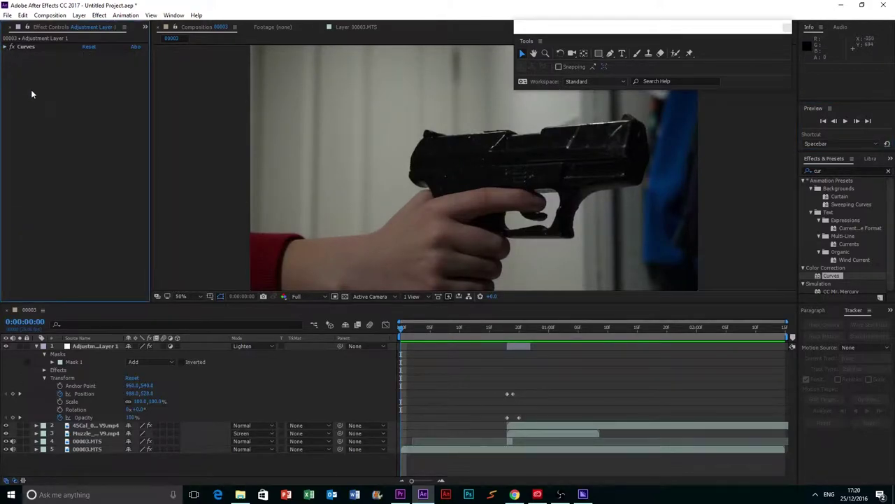
click(143, 27)
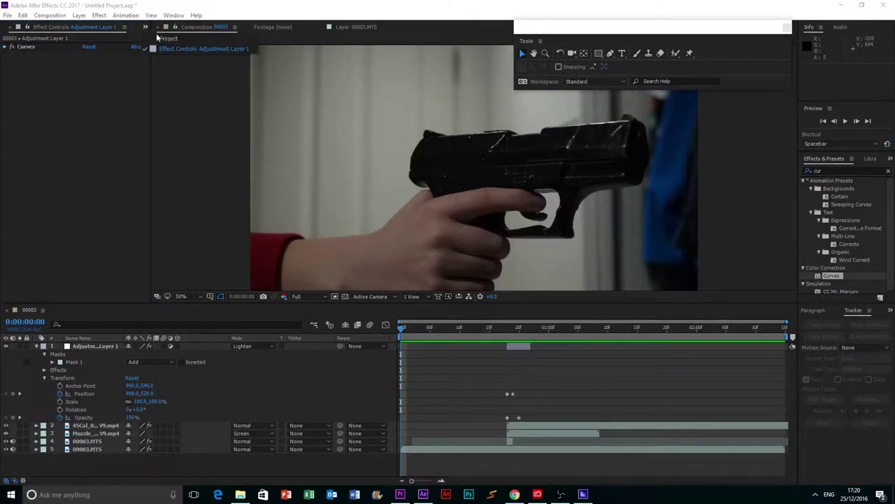
click(163, 40)
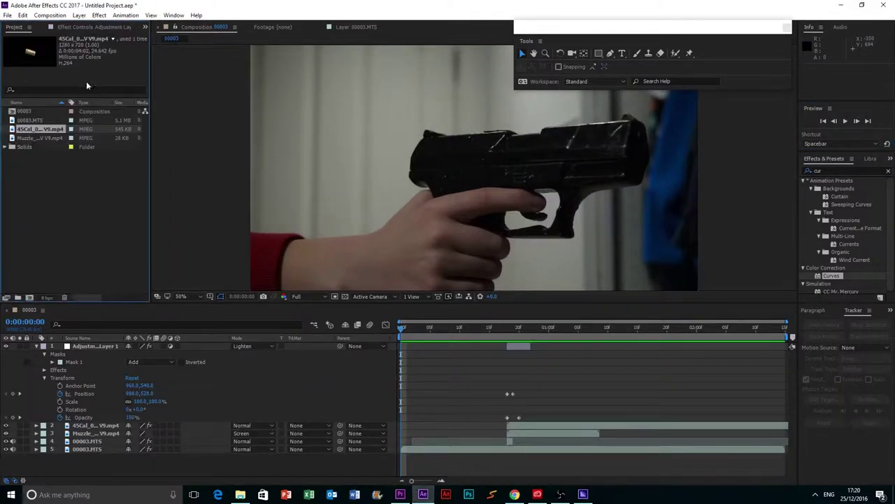
click(35, 346)
drag(42, 139, 412, 343)
click(408, 328)
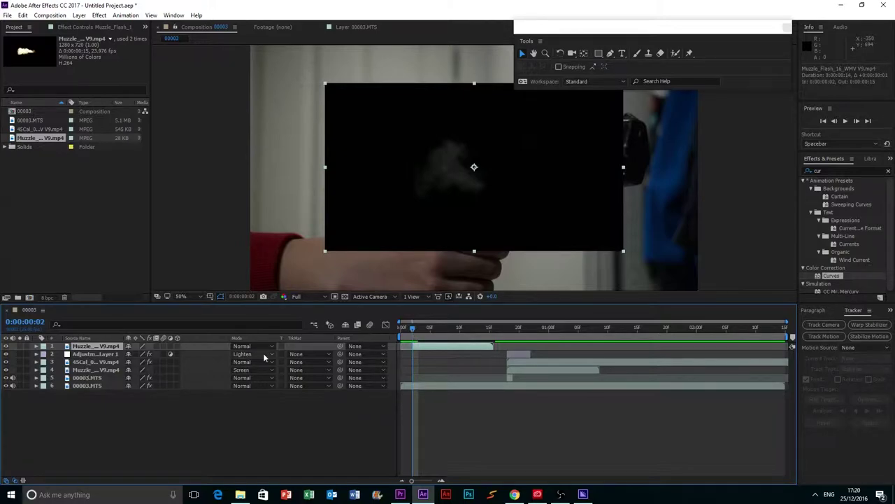
click(252, 354)
click(308, 197)
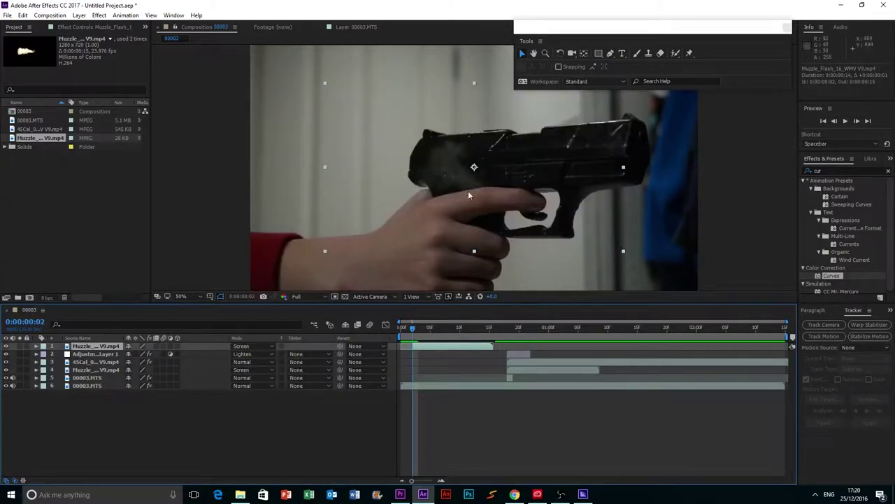
Step: Shift the new muzzle flash layer to start at 0:00:00:18 and position it over the pistol's ejection port
drag(422, 345, 515, 338)
click(508, 326)
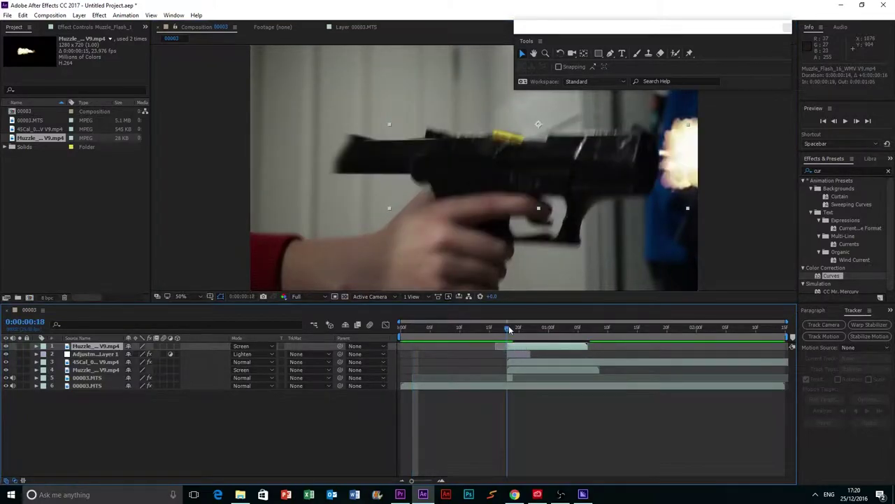
drag(500, 169, 528, 160)
key(comma)
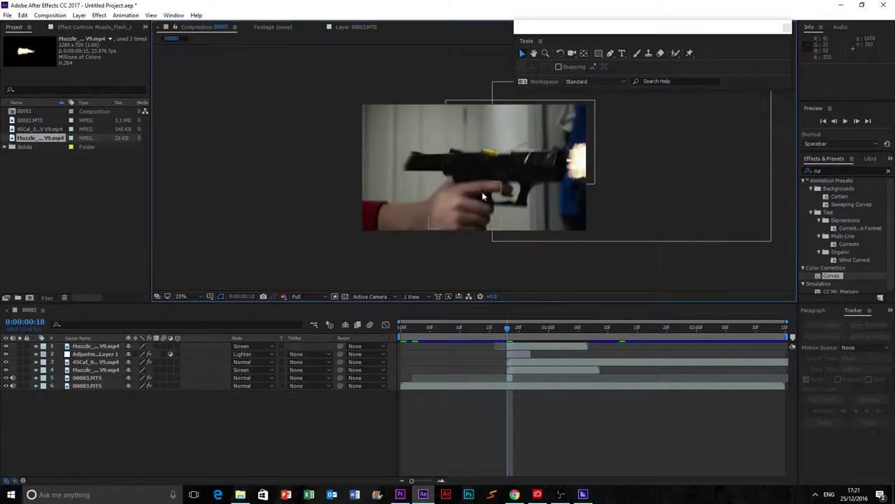
Step: Preview the shot with the added flash layer from the first frame
click(824, 122)
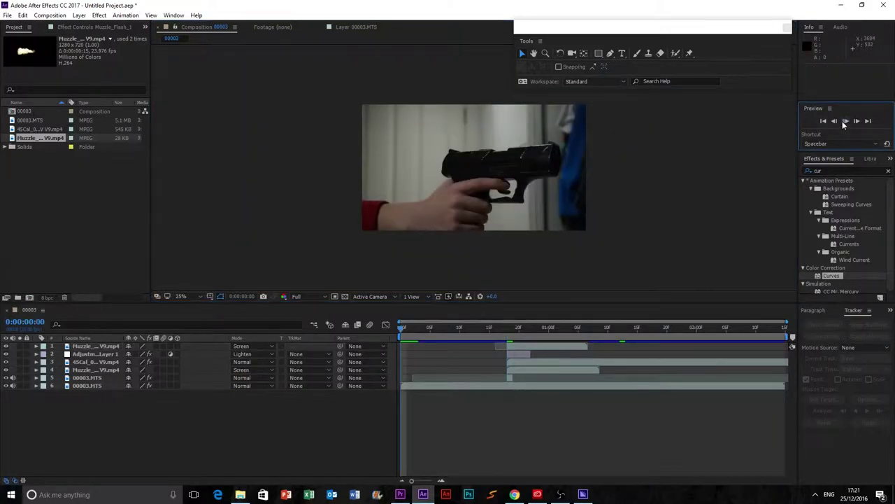
click(844, 122)
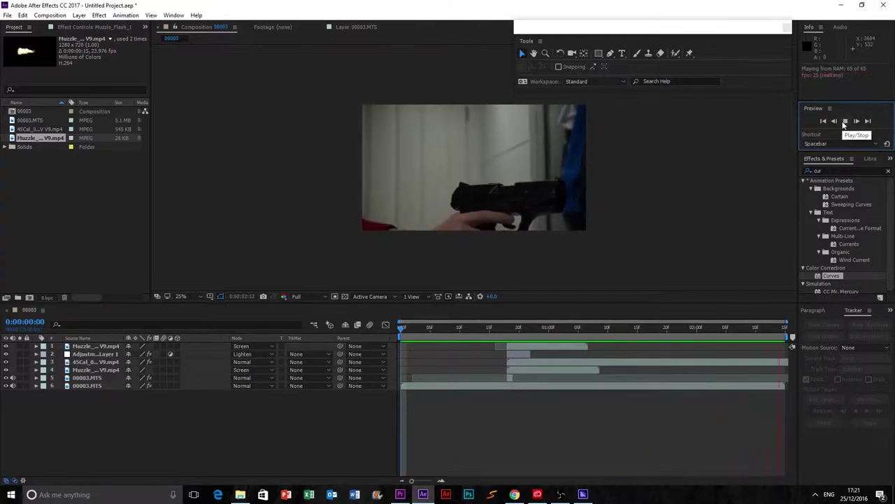
click(845, 122)
Step: At 0:00:00:18, move the second muzzle flash layer back along the slide to about 1162, 328
scroll(529, 204, up, 4)
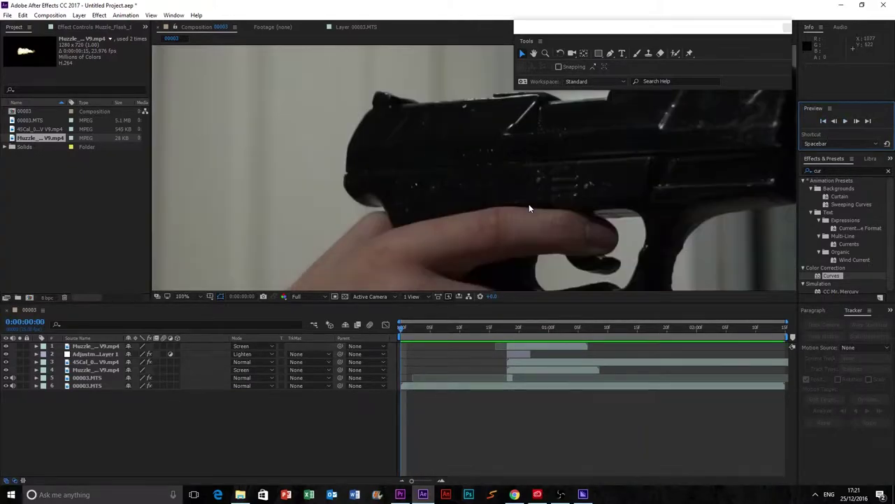
mouse_move(508, 334)
mouse_down()
mouse_move(509, 325)
mouse_move(506, 332)
mouse_up()
scroll(579, 175, down, 1)
drag(520, 135, 475, 136)
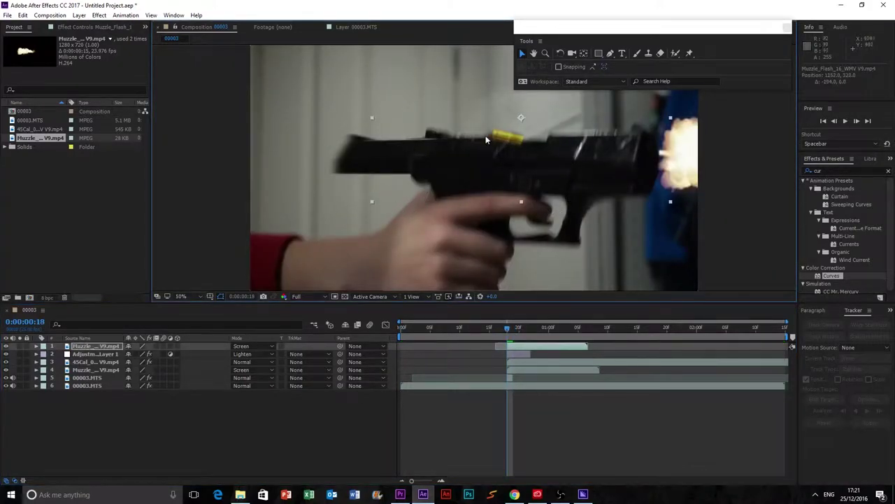
click(724, 209)
scroll(475, 213, down, 1)
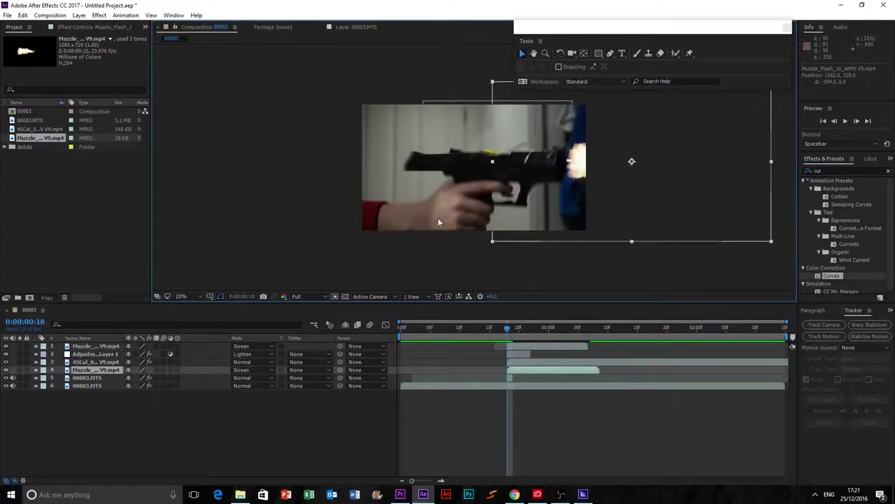
click(378, 270)
Step: Replay the shot from the first frame to check the repositioned flash layer
click(823, 120)
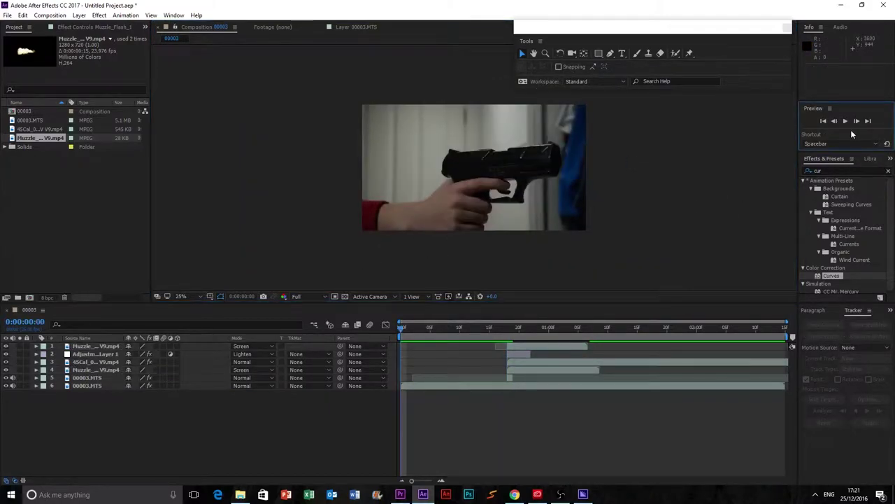
click(846, 123)
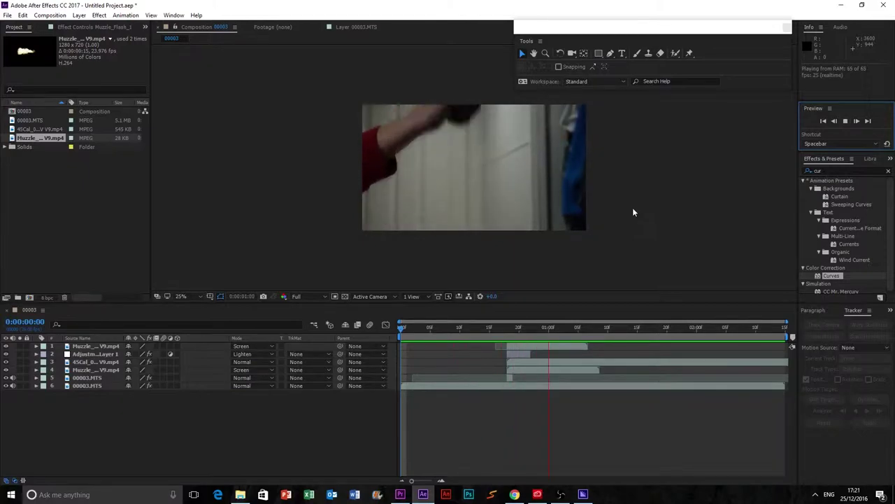
click(846, 121)
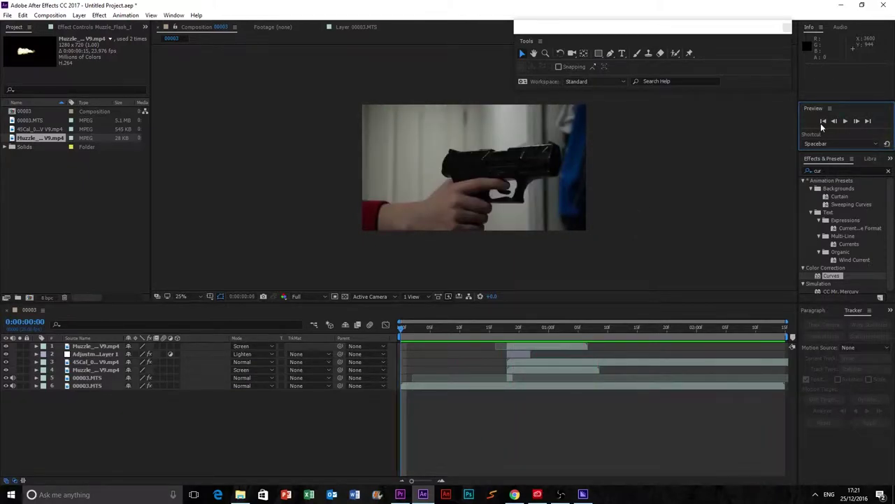
key(space)
click(700, 188)
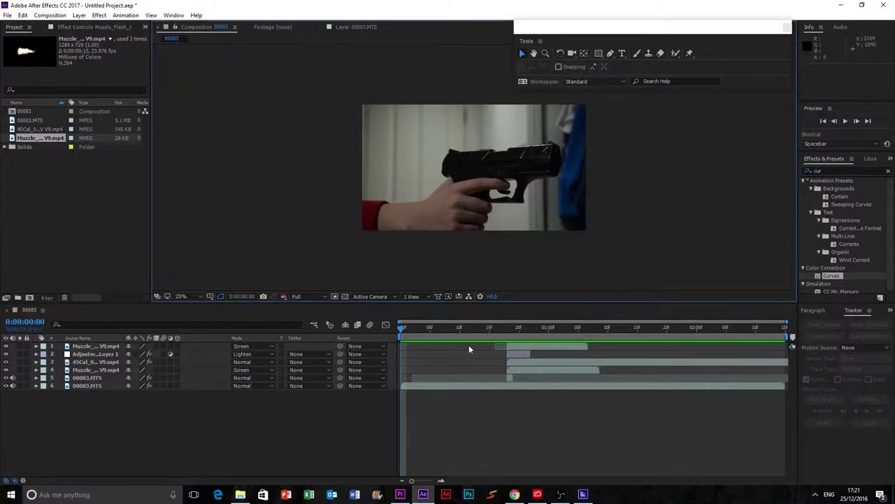
Step: At 0:00:00:18, hide the second flash, adjustment, shell casing and slide layers, leaving the original muzzle flash over the base footage
drag(399, 327, 508, 344)
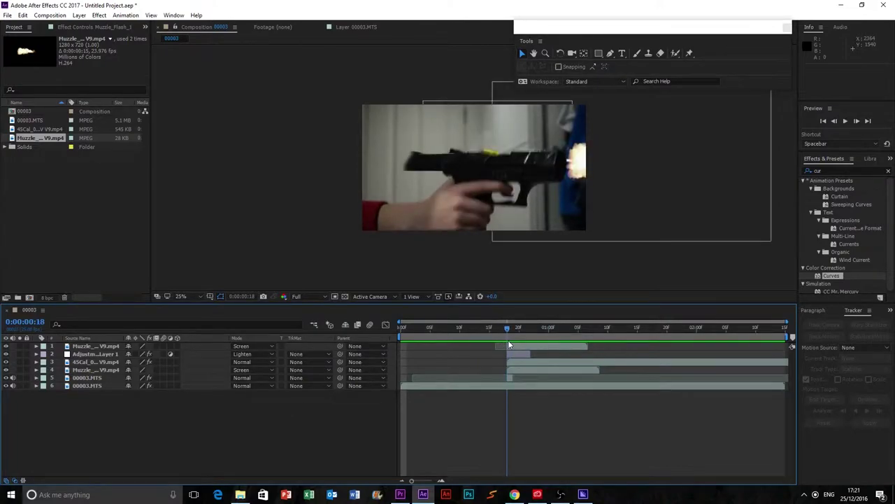
click(6, 346)
click(7, 354)
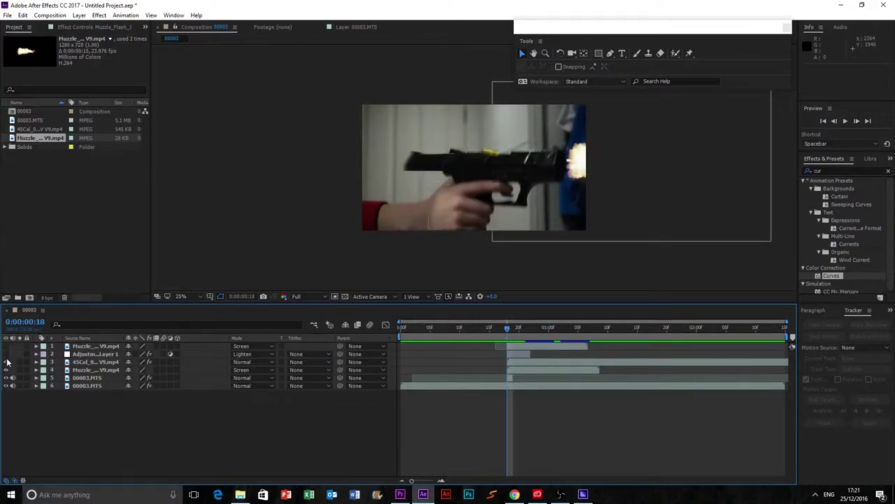
click(6, 361)
click(6, 370)
drag(8, 373, 10, 377)
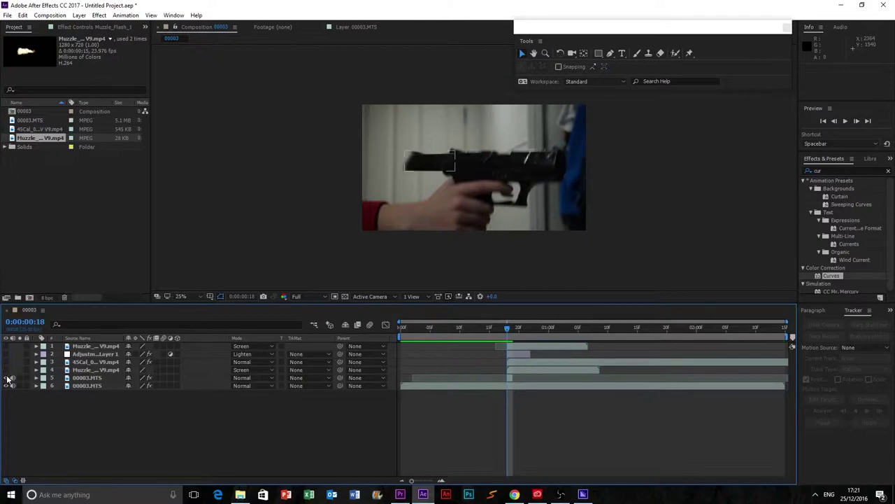
click(8, 378)
click(6, 371)
click(6, 378)
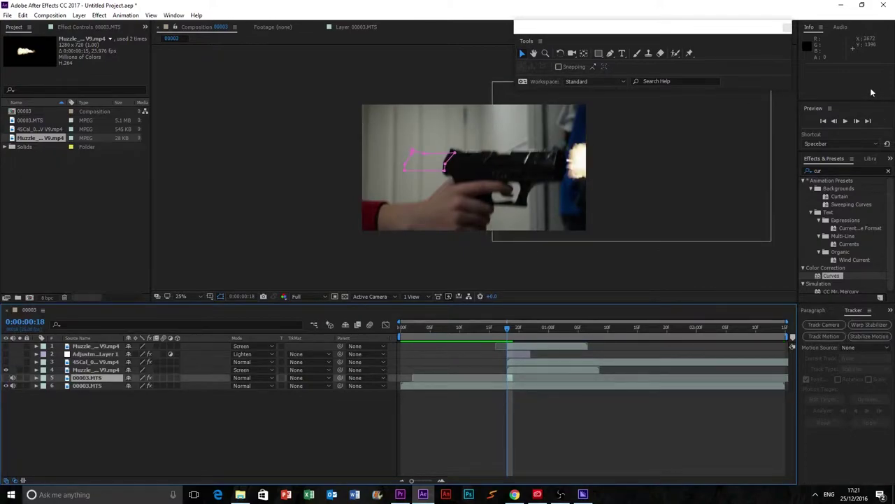
Step: Preview the shot from the first frame with only the original muzzle flash, and restore the hidden layers' visibility
click(823, 121)
click(846, 122)
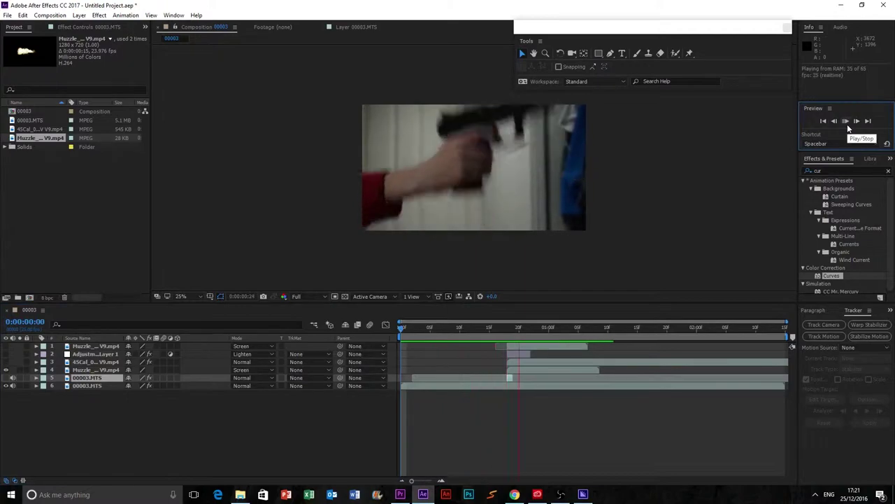
click(823, 123)
click(9, 387)
click(6, 354)
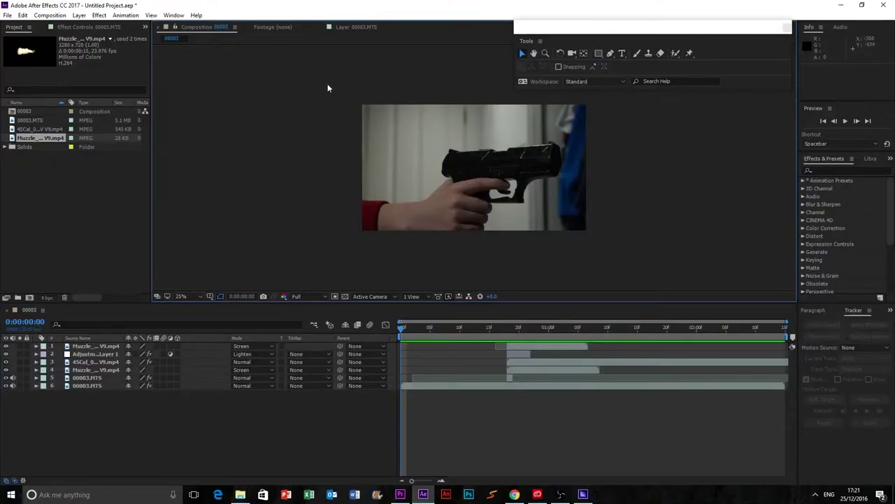
Step: Examine the finished composite up close at 0:00:00:18 and return to the first frame
drag(327, 83, 620, 264)
mouse_move(502, 329)
mouse_down()
mouse_move(592, 340)
mouse_move(495, 345)
mouse_move(507, 341)
mouse_up()
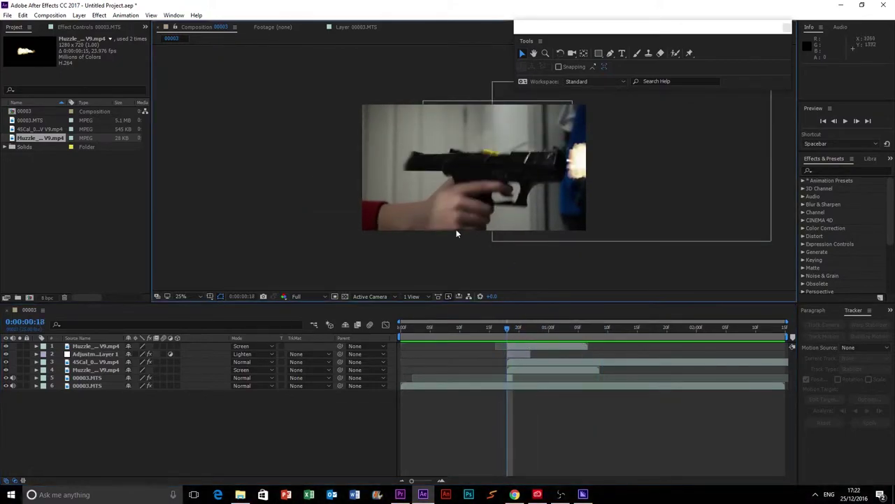
scroll(416, 211, up, 8)
scroll(416, 213, down, 6)
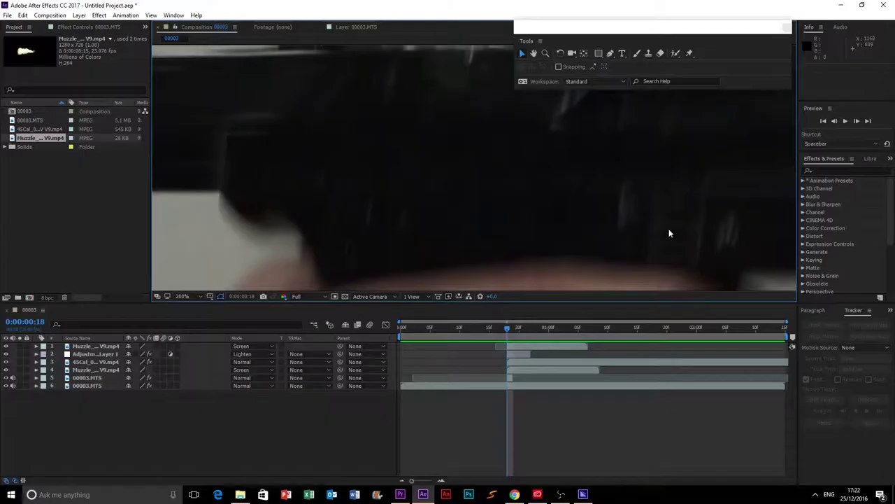
scroll(669, 234, down, 6)
drag(504, 337, 400, 322)
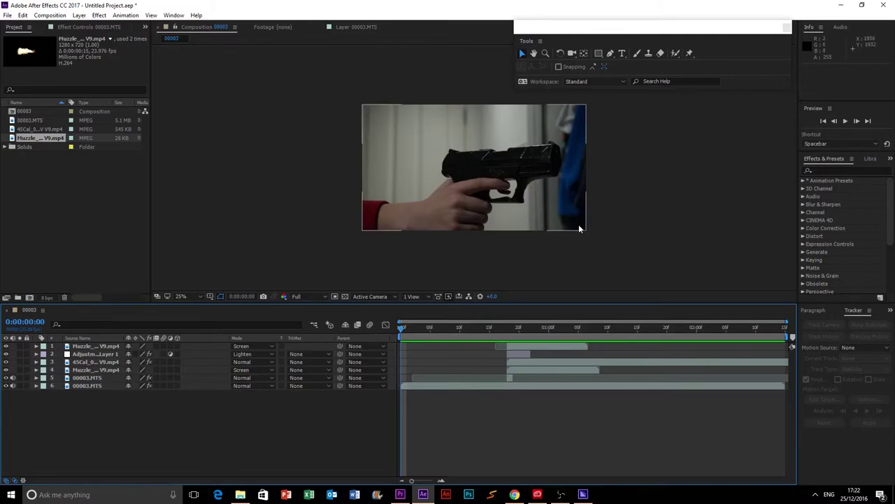
click(741, 269)
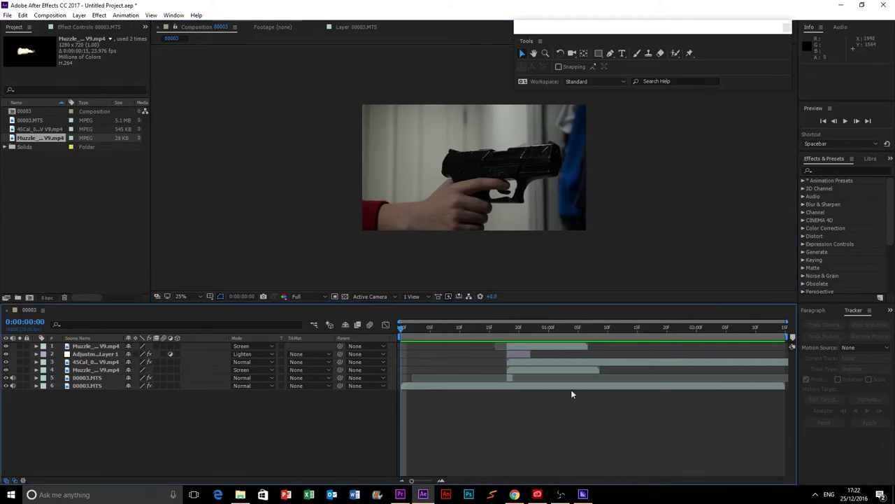
click(105, 225)
click(228, 216)
click(142, 430)
click(106, 217)
click(229, 181)
click(272, 398)
click(209, 246)
click(133, 254)
click(392, 261)
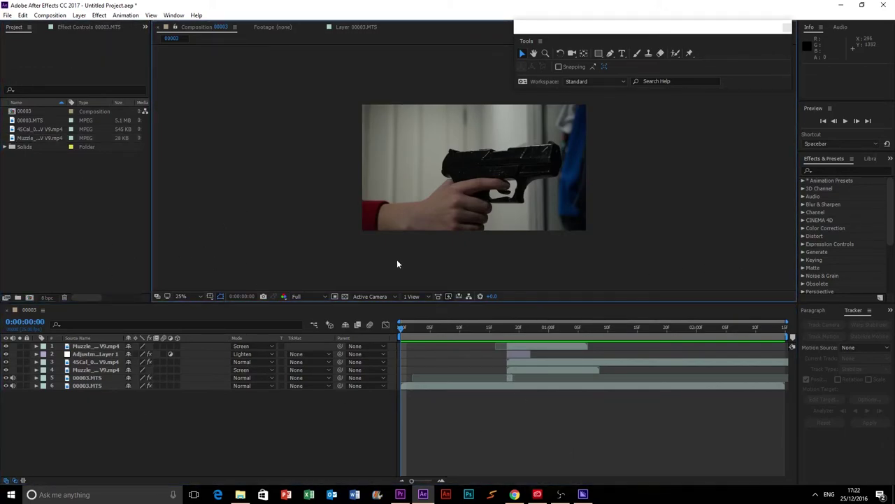